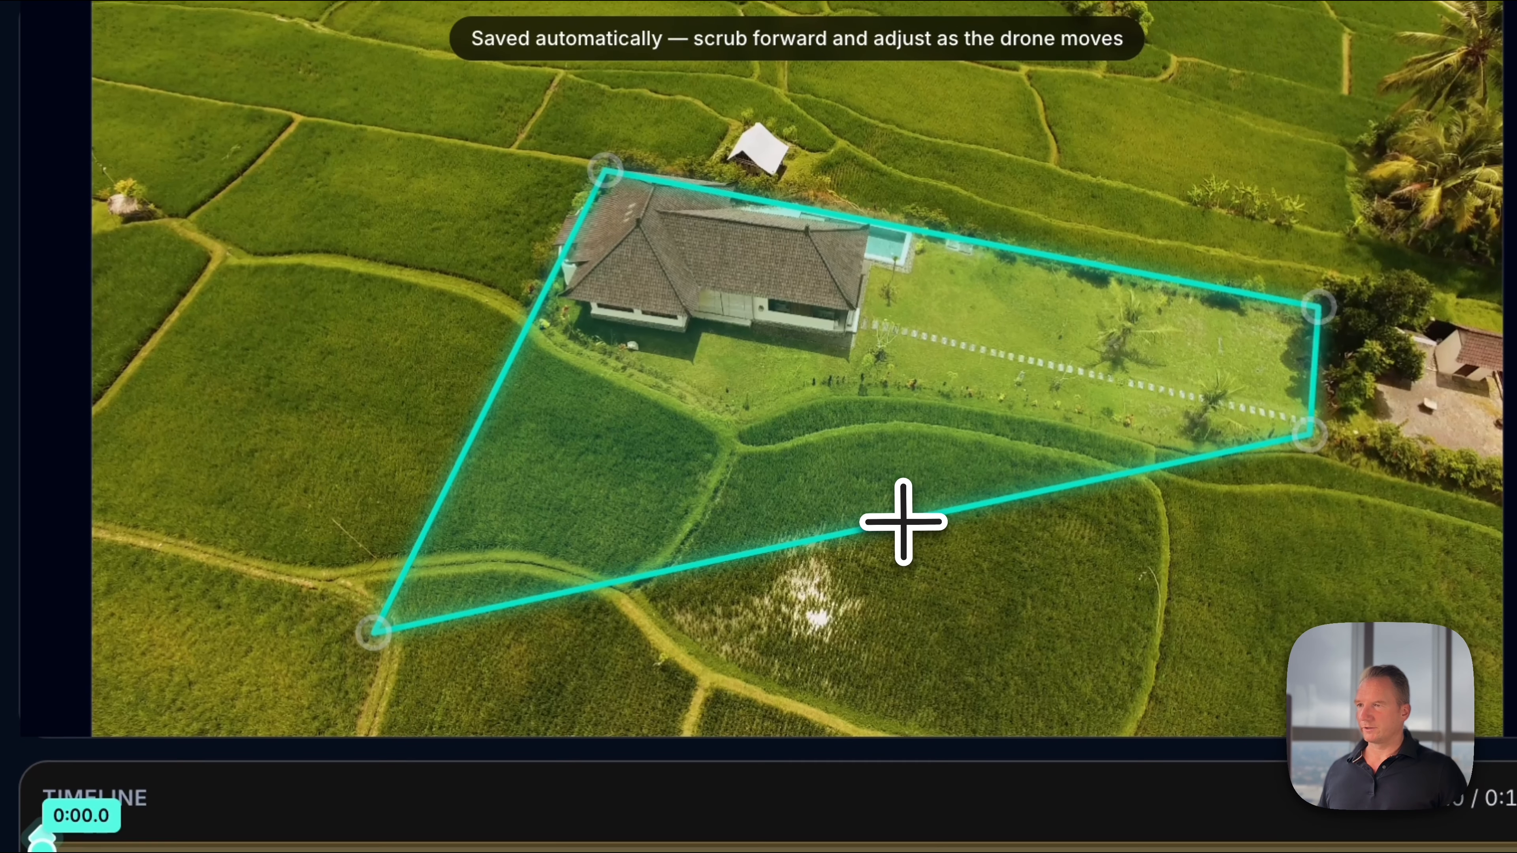
Add two points along the boundary's lower edge and reposition them with the lower-left corner to follow the villa garden.
left_click(903, 522)
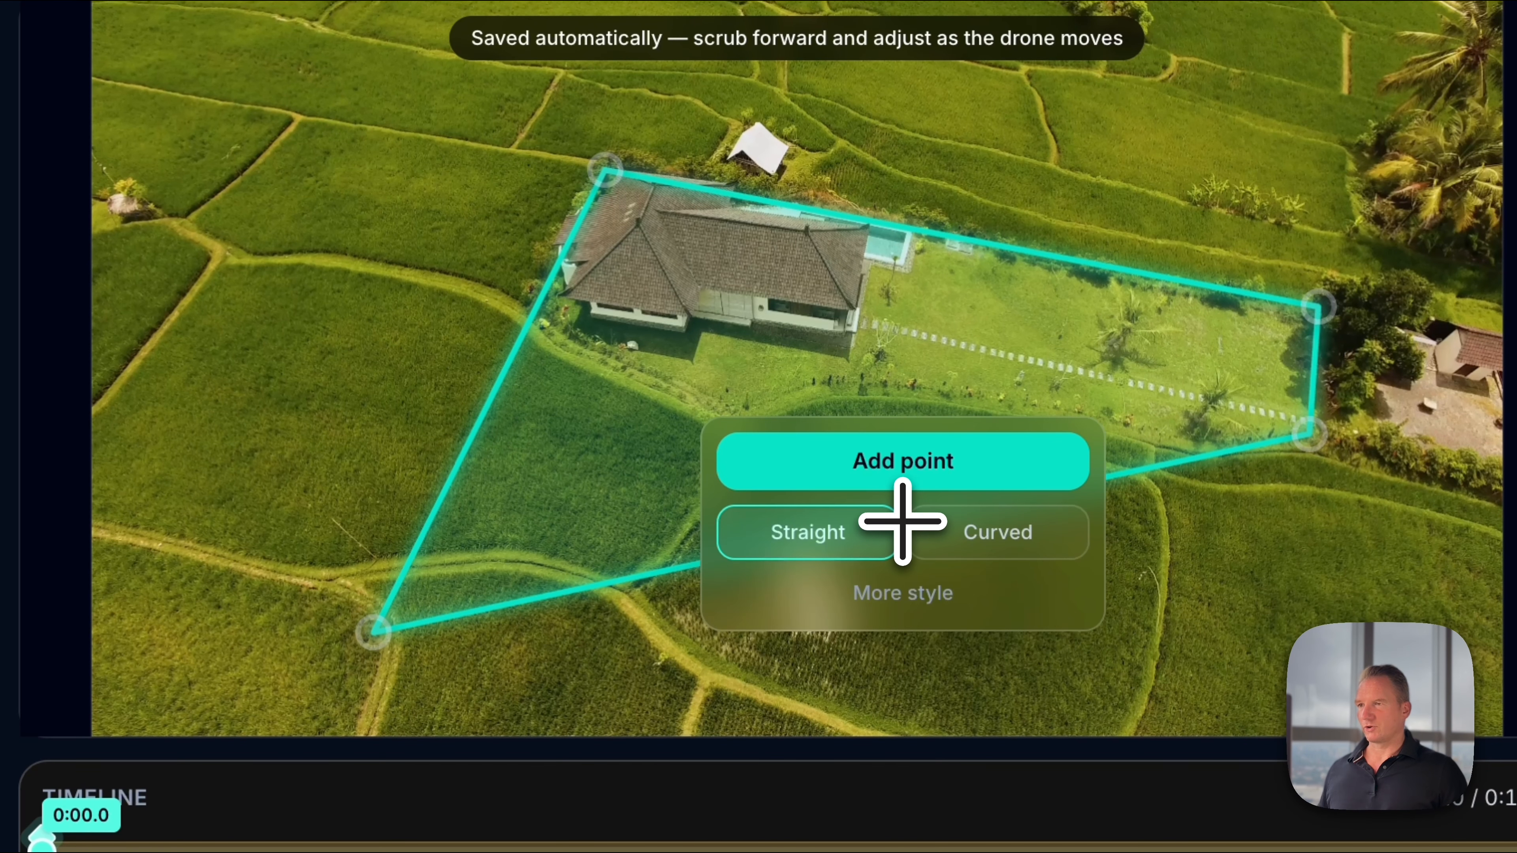
left_click(903, 478)
left_click_drag(903, 515, 894, 396)
left_click_drag(373, 630, 532, 322)
left_click(656, 344)
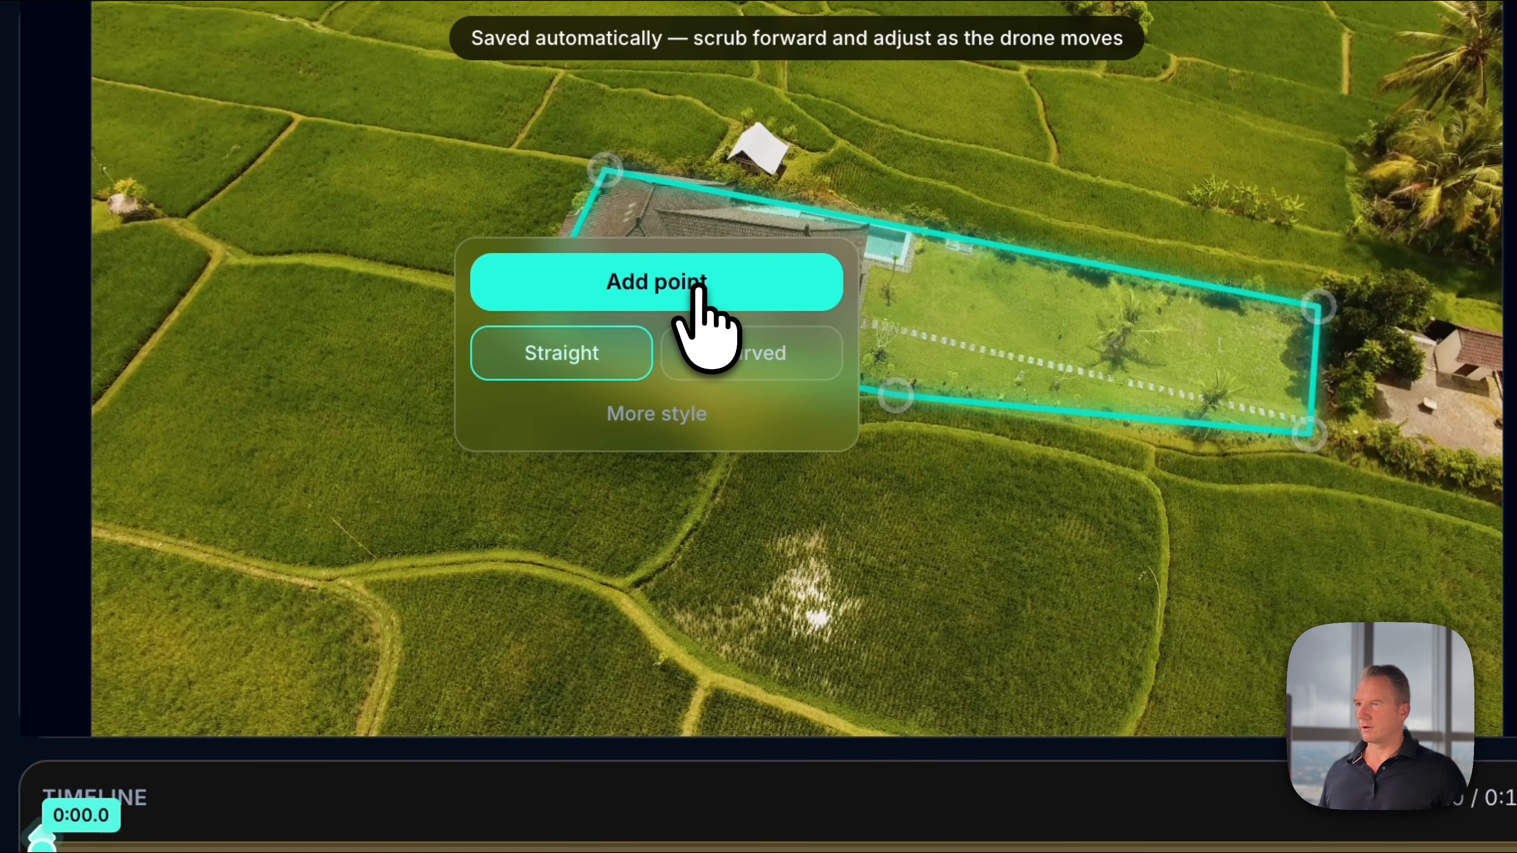
left_click(695, 301)
left_click_drag(653, 343, 655, 379)
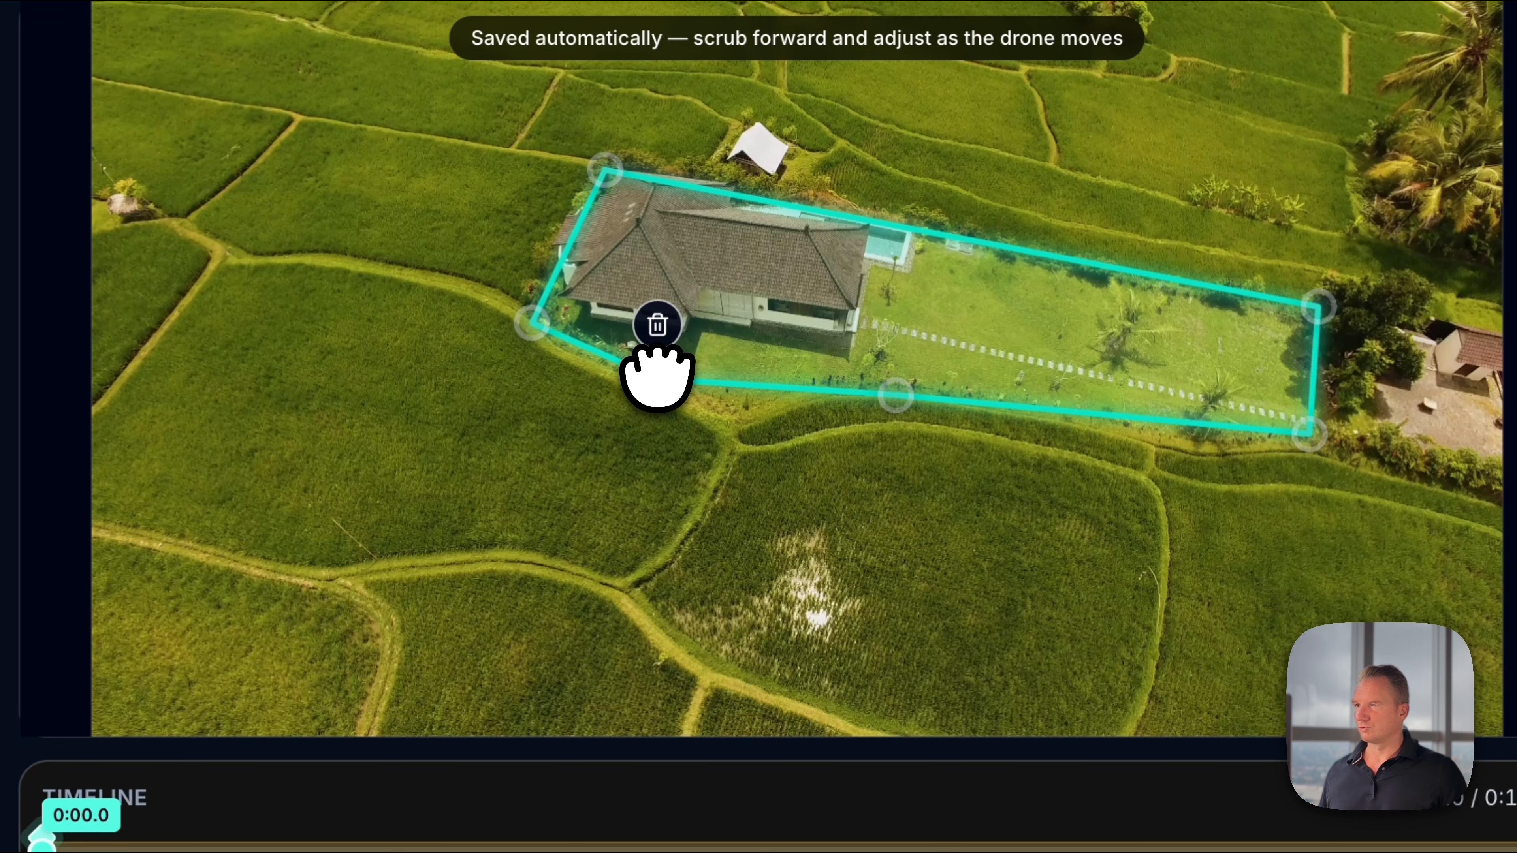
Make the short boundary edge below the villa's lower-left corner curved and bend it along the garden edge.
left_click(586, 350)
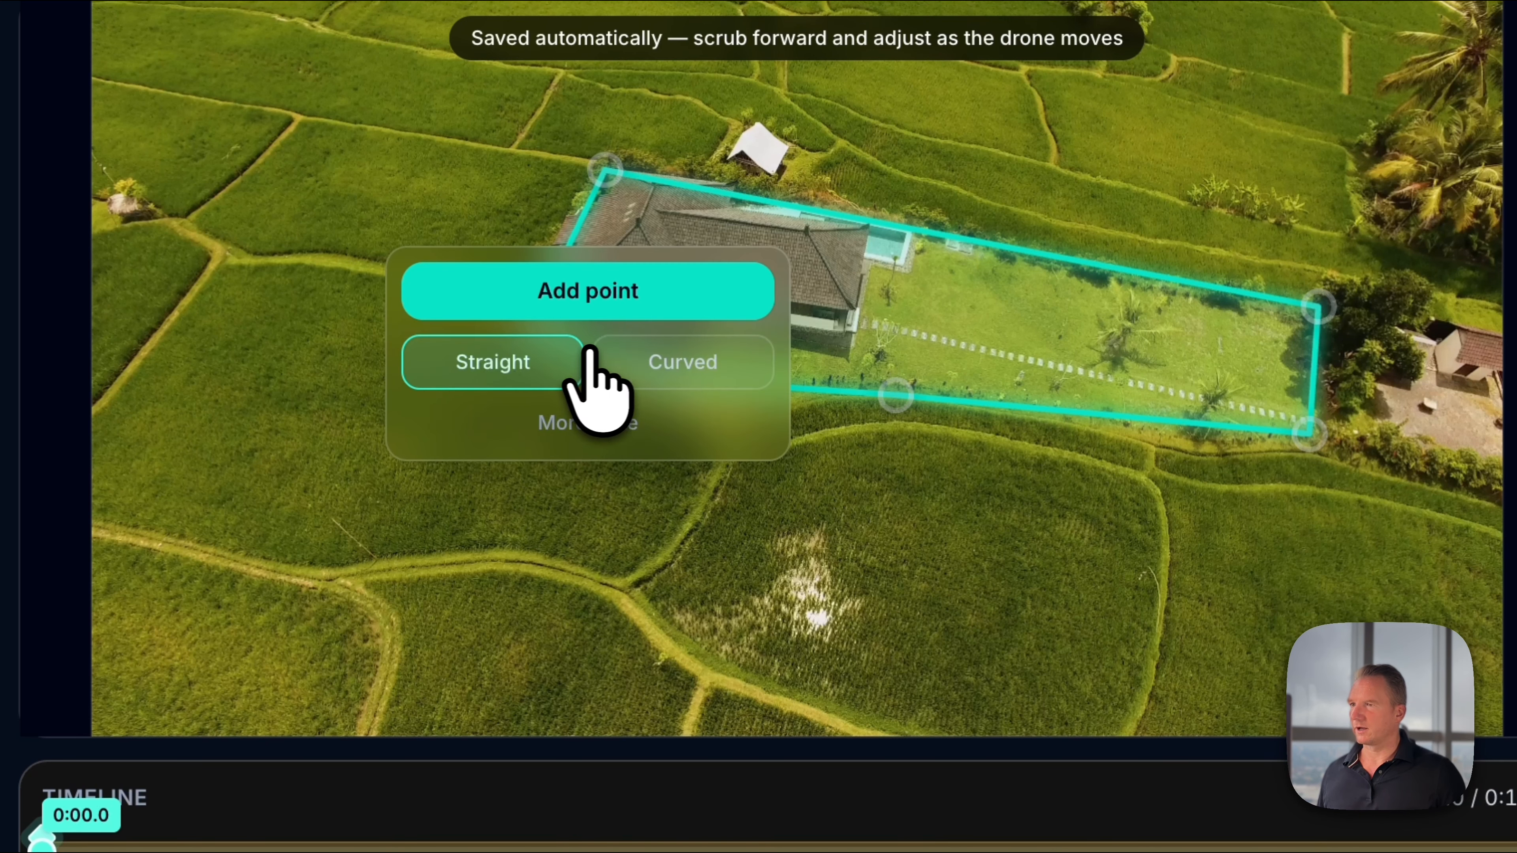
left_click(661, 358)
left_click_drag(632, 269, 579, 360)
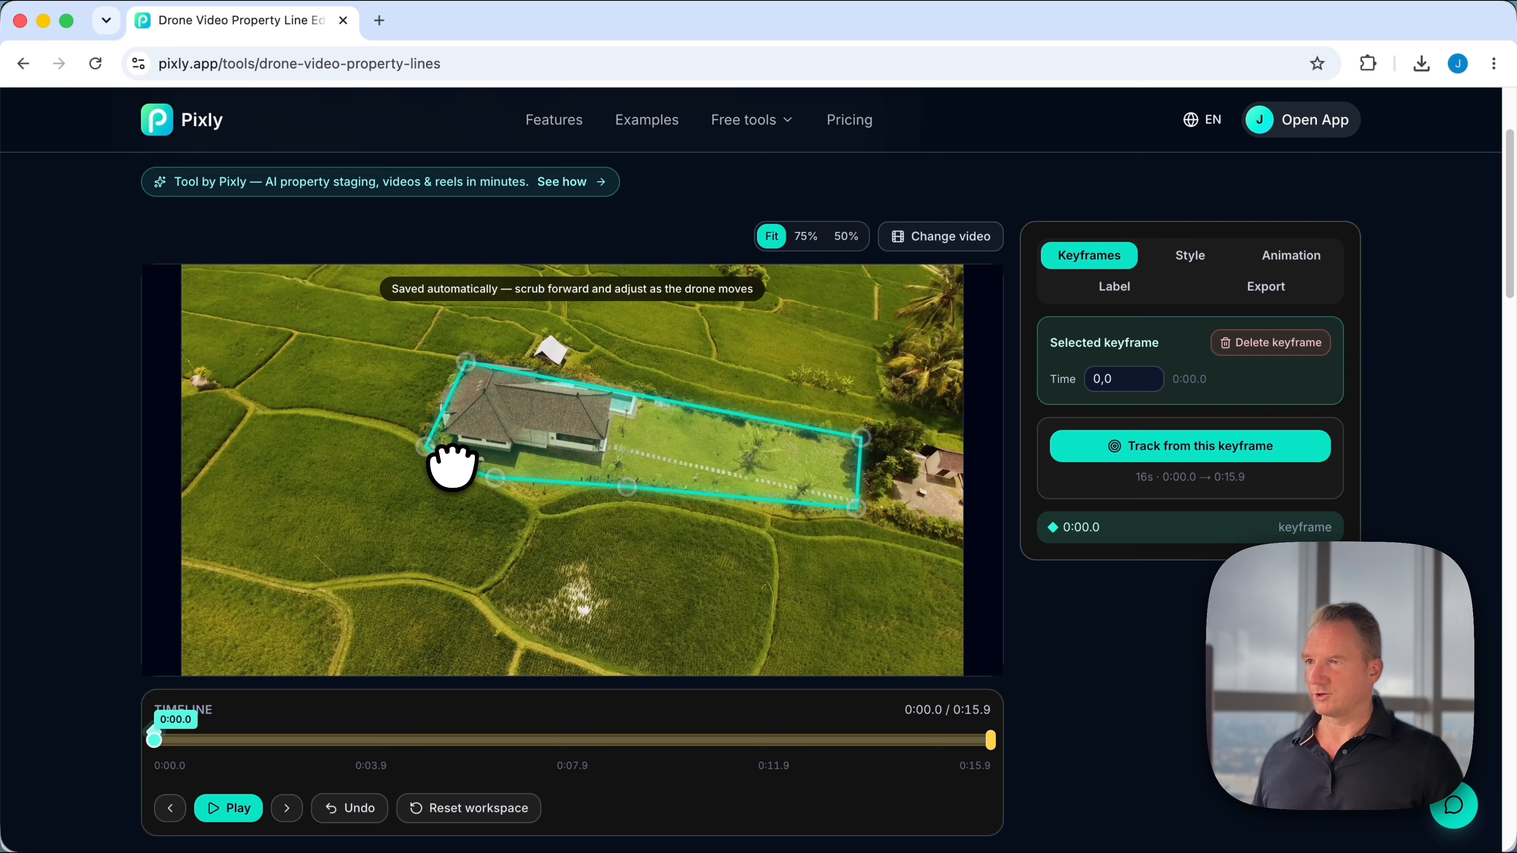
Curve the next lower boundary edge below the house and shift its end point to match the garden outline.
left_click(573, 483)
left_click(562, 448)
left_click_drag(564, 482, 460, 469)
left_click_drag(627, 487, 611, 481)
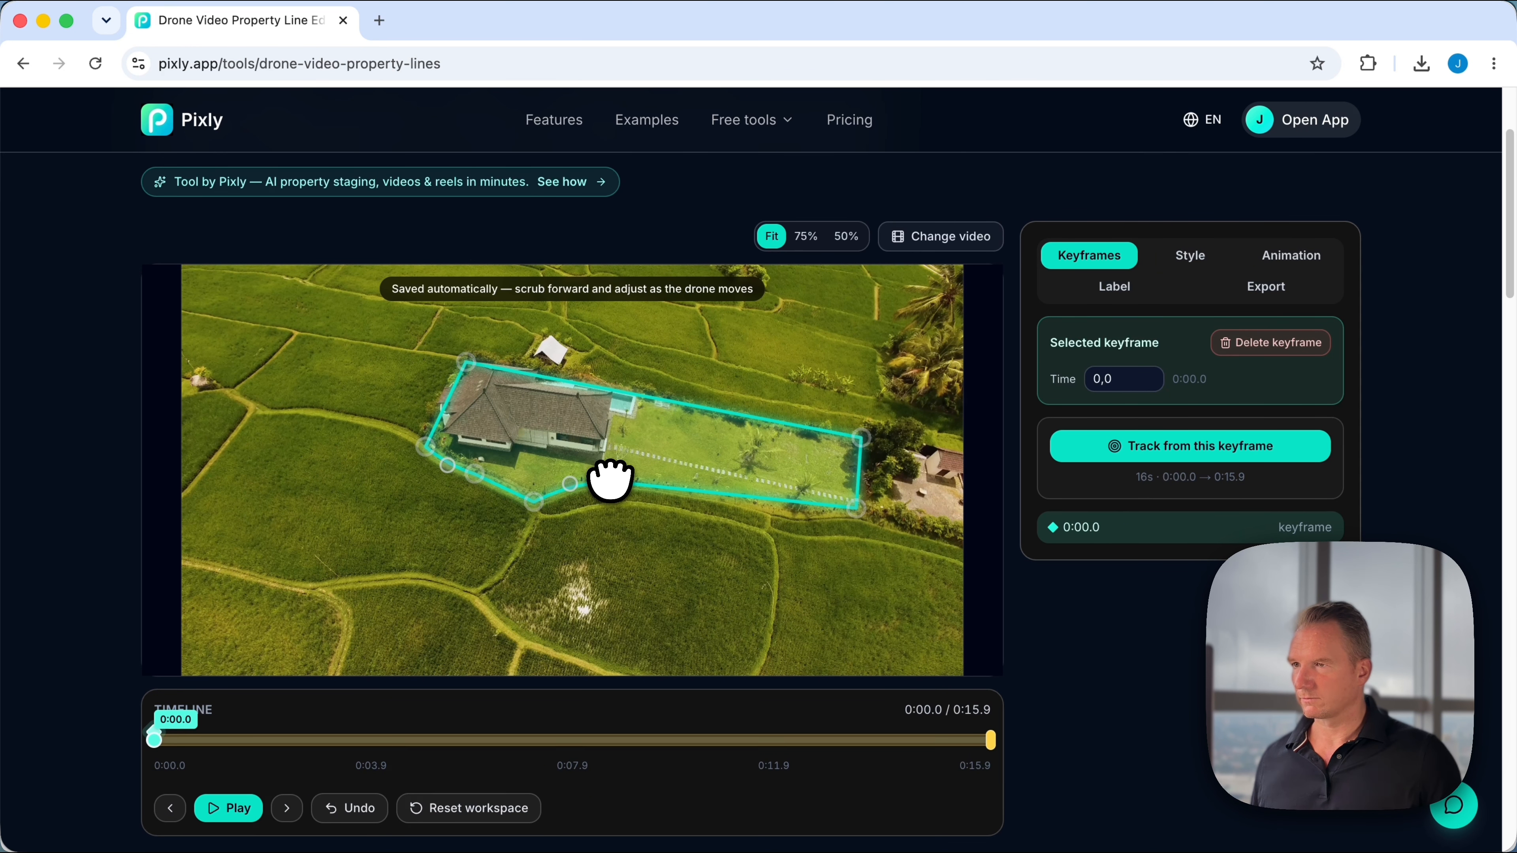
Add a point and curve the edge near the garden's lower-right corner, and fine-tune both right-hand corners of the boundary.
left_click_drag(856, 508, 853, 515)
left_click(765, 502)
left_click(765, 469)
left_click(804, 517)
left_click_drag(766, 502, 807, 522)
left_click(837, 524)
left_click_drag(862, 438, 860, 443)
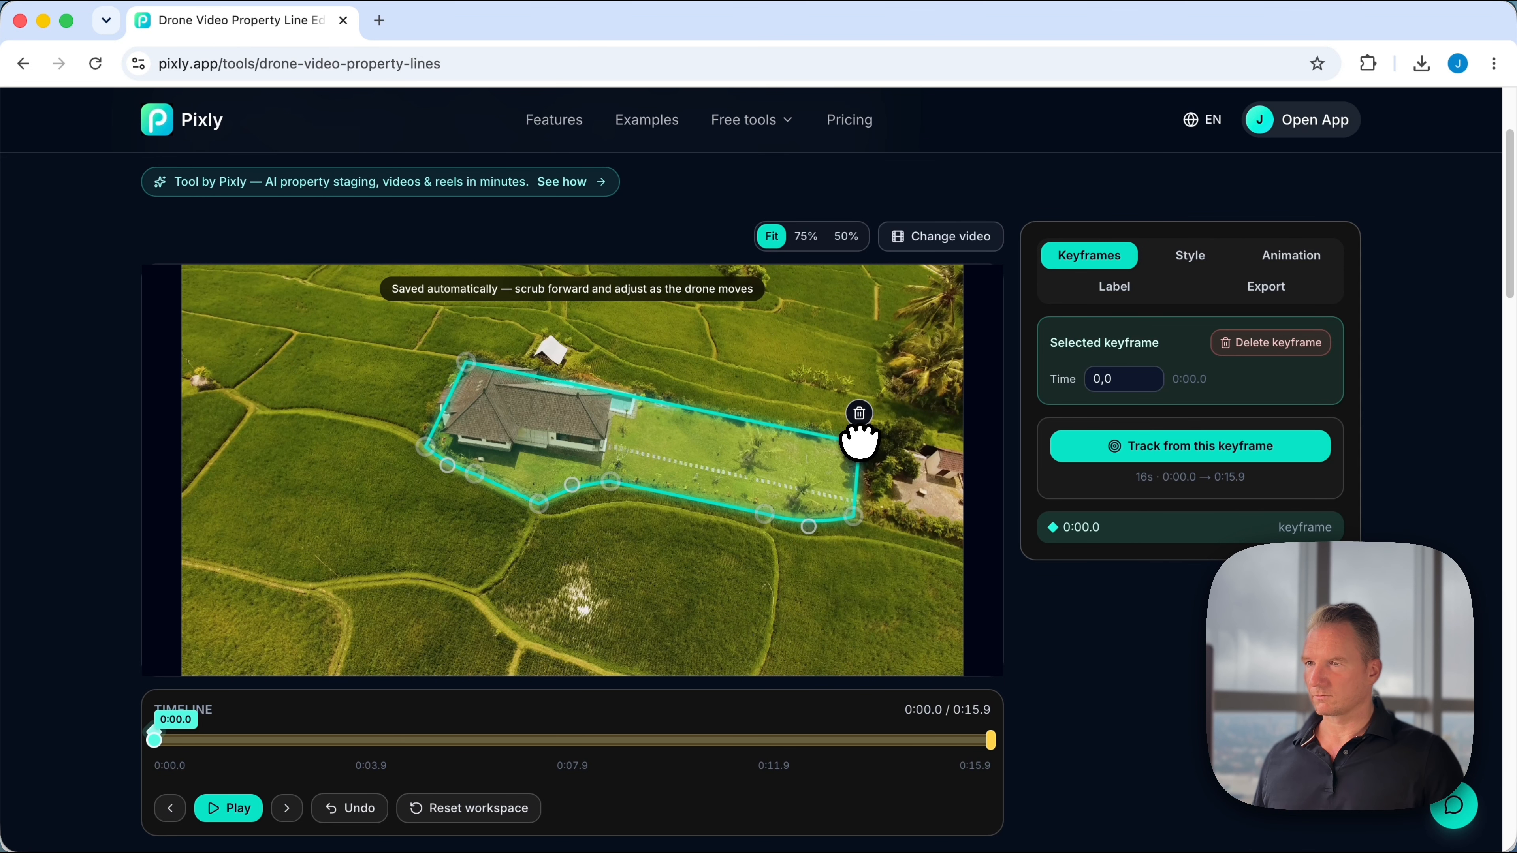
Make the long middle edge of the lower boundary curved and bend it slightly to follow the garden border.
left_click(689, 498)
left_click(719, 499)
mouse_move(688, 497)
left_mouse_down()
mouse_move(606, 485)
mouse_move(687, 488)
left_mouse_up()
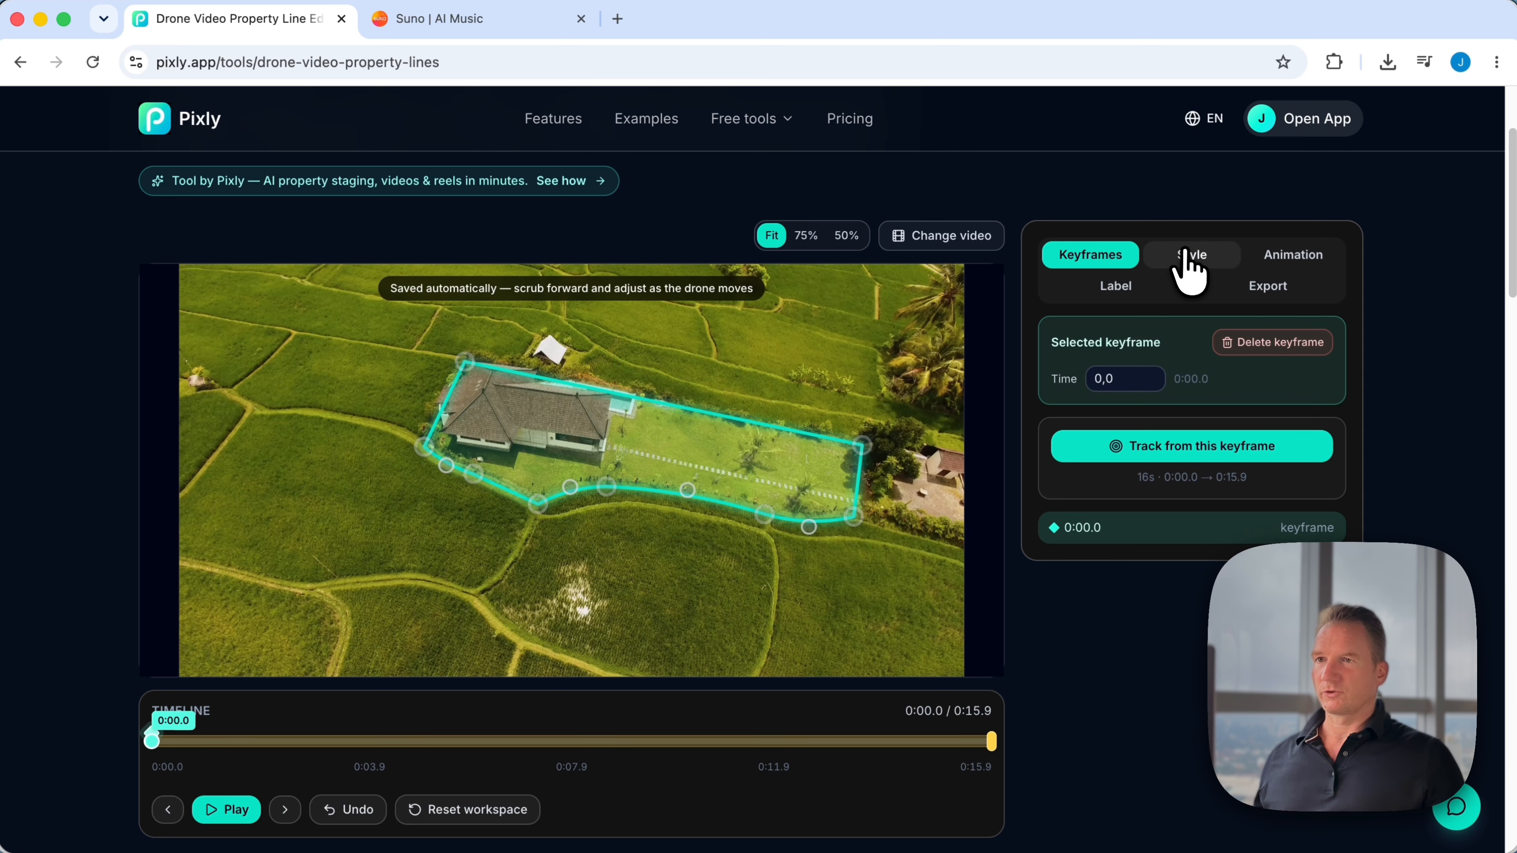
Apply the Clean White style to the boundary and set its line width to 1.2.
left_click(1189, 265)
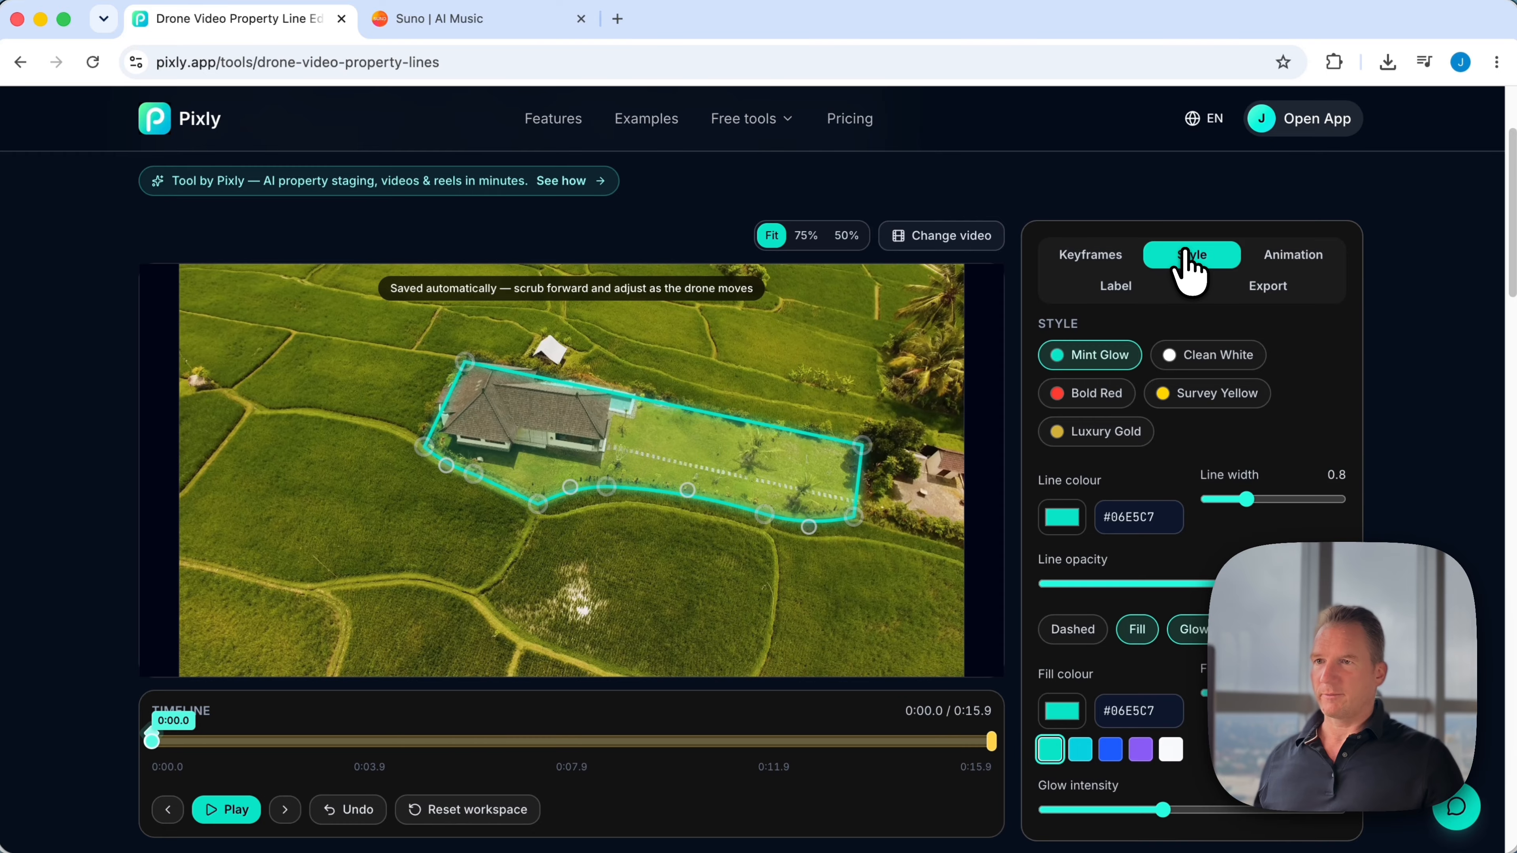
left_click(1212, 357)
scroll(1367, 388, "down", 2)
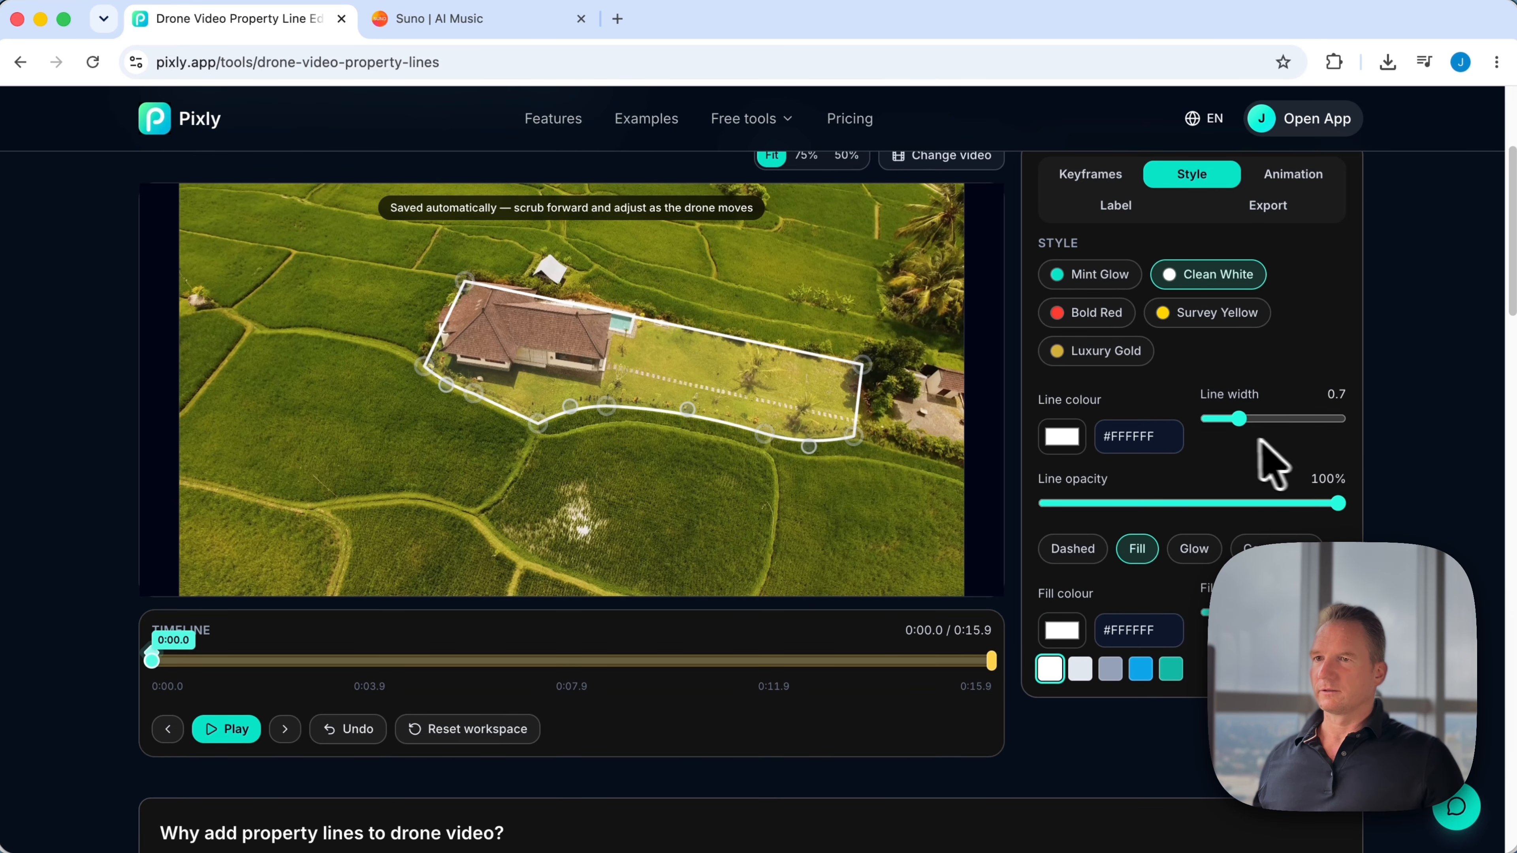
left_click_drag(1240, 418, 1283, 419)
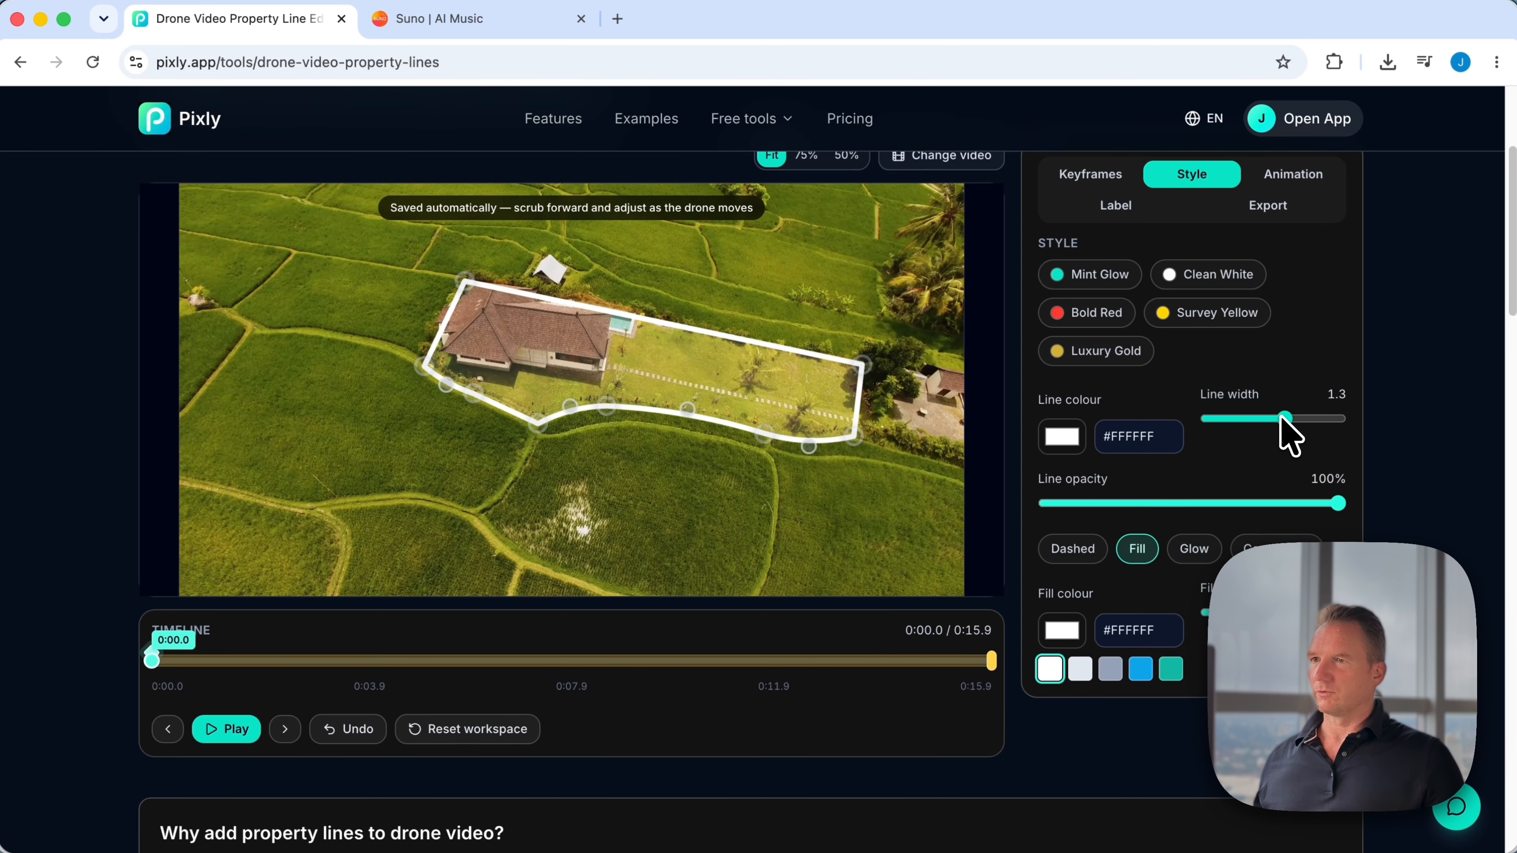
Change the boundary's fill colour to the grey-blue #94A3B8 swatch and increase the fill opacity slightly.
scroll(1219, 461, "down", 3)
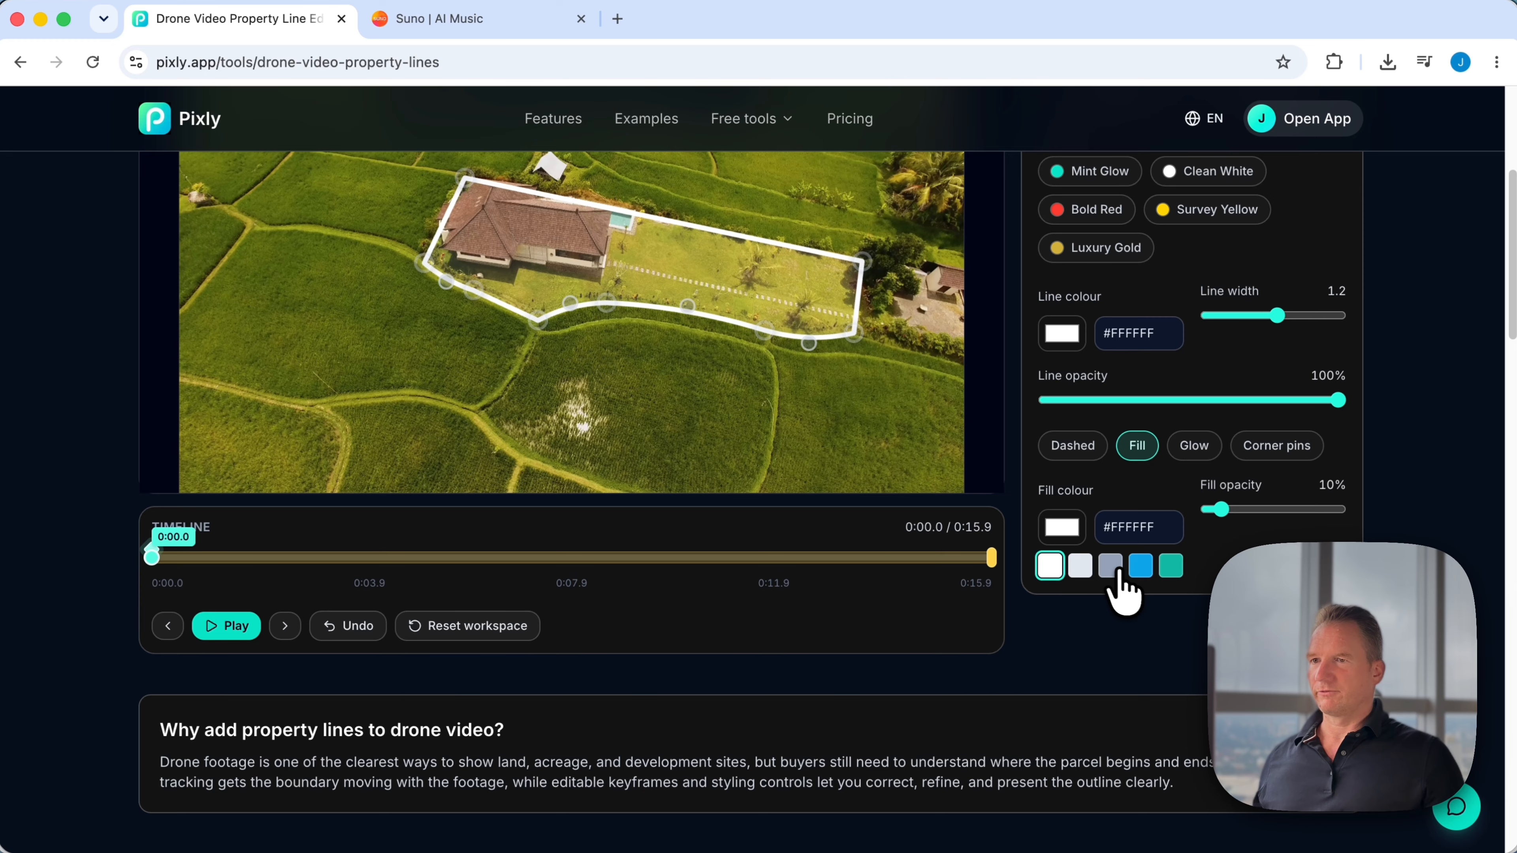
left_click(1110, 567)
left_click_drag(1220, 509, 1238, 509)
Review the boundary's animation settings and preview the line and fill reveal.
scroll(1180, 281, "up", 5)
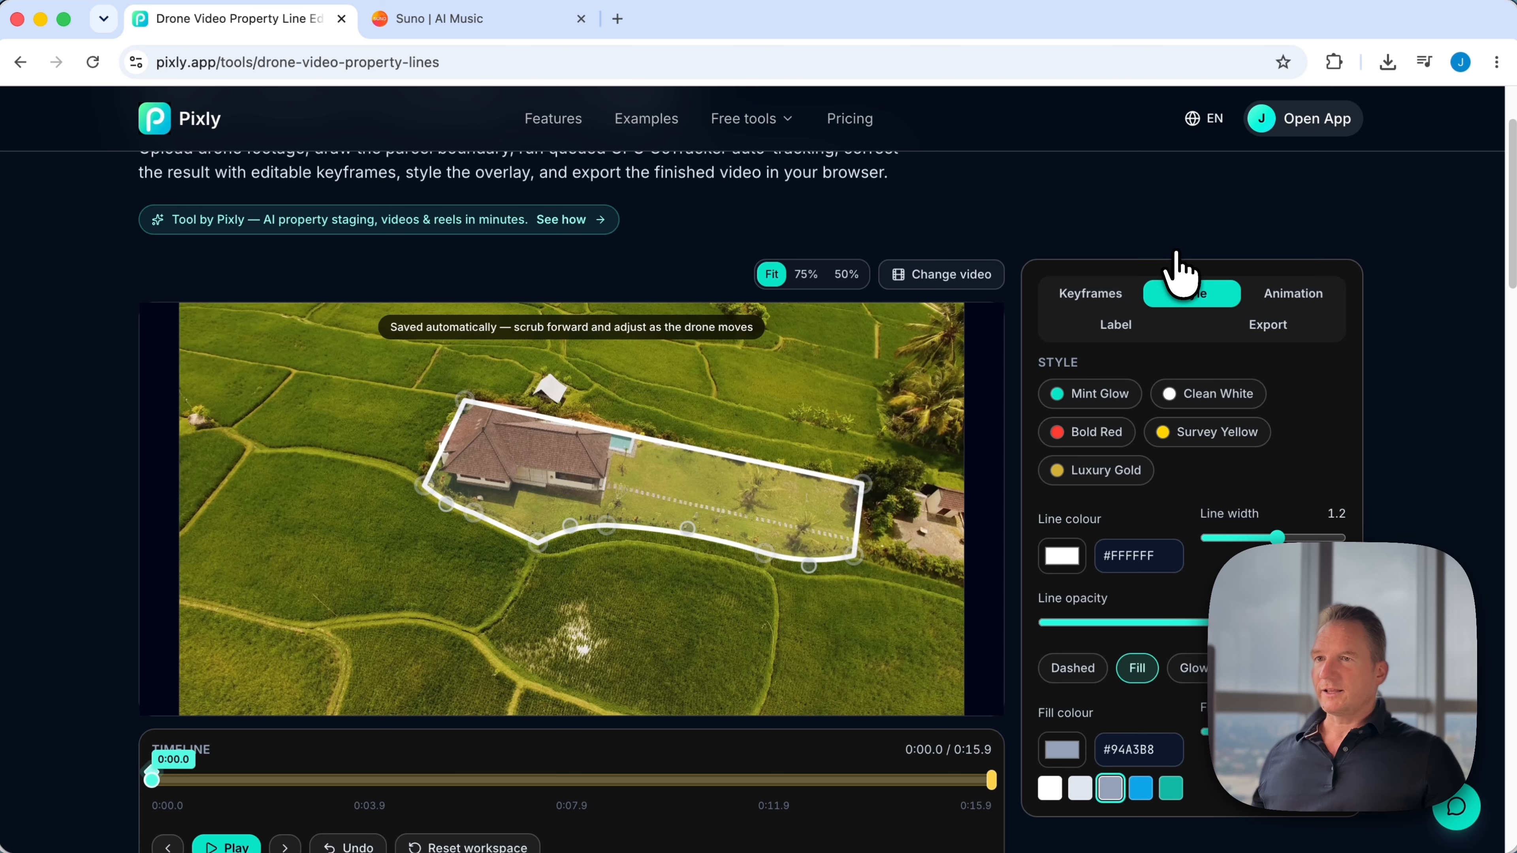
left_click(1284, 294)
scroll(1365, 292, "down", 1)
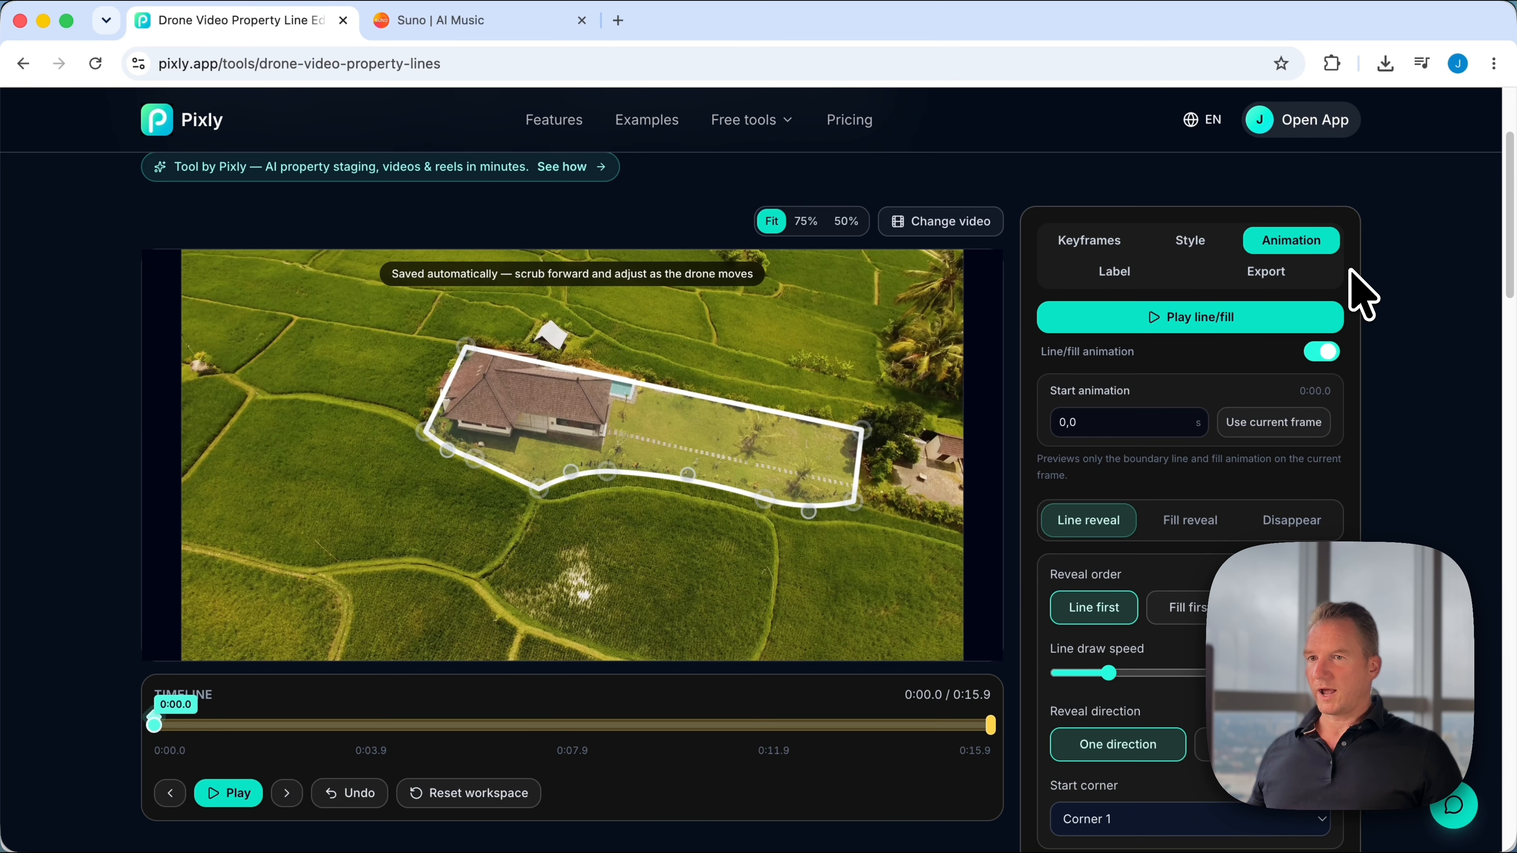
left_click(1185, 326)
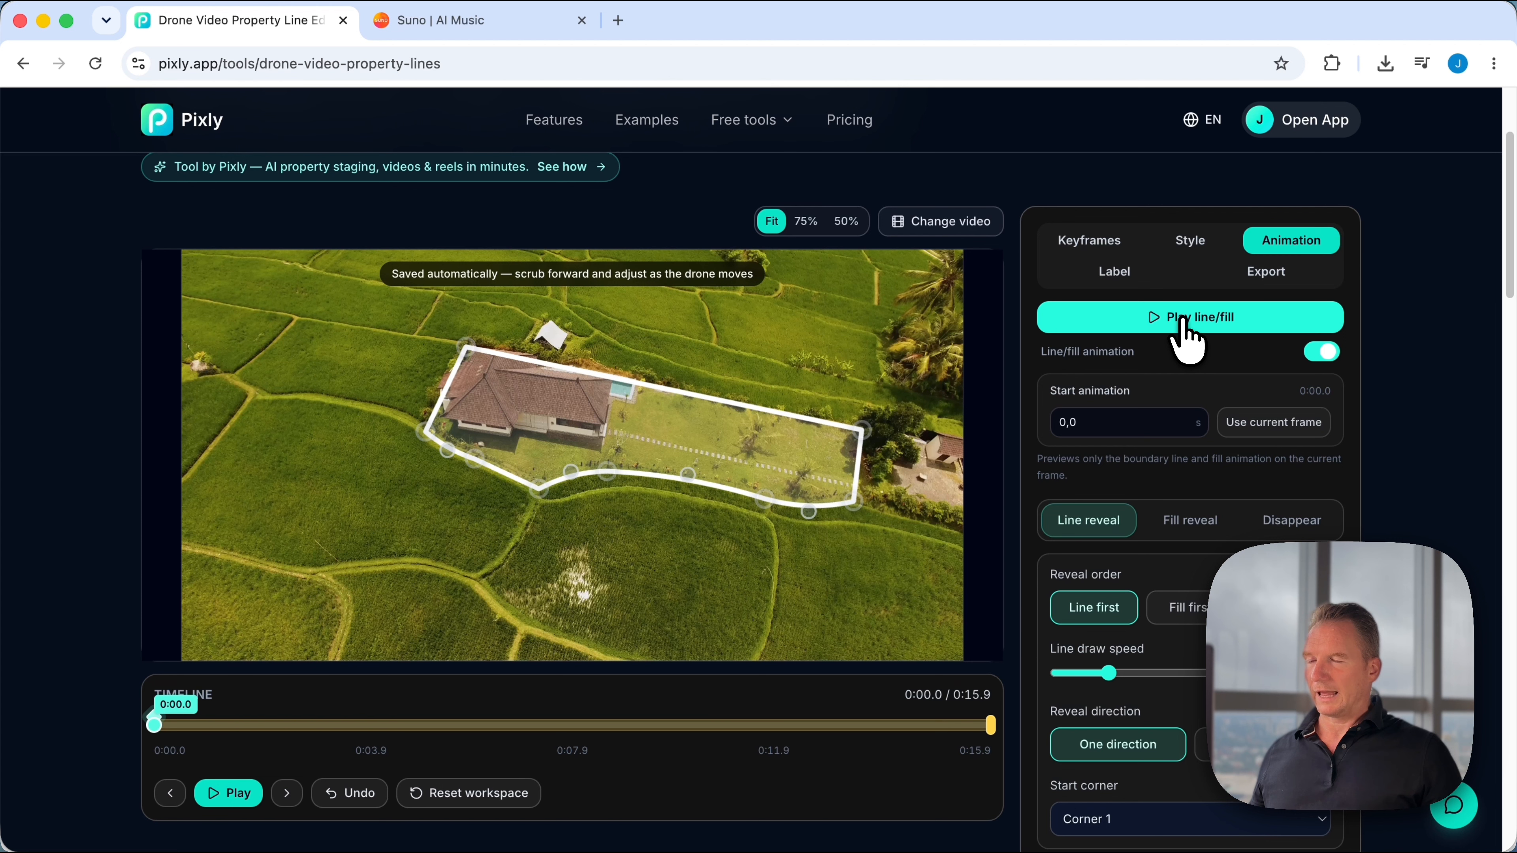
scroll(1395, 418, "up", 1)
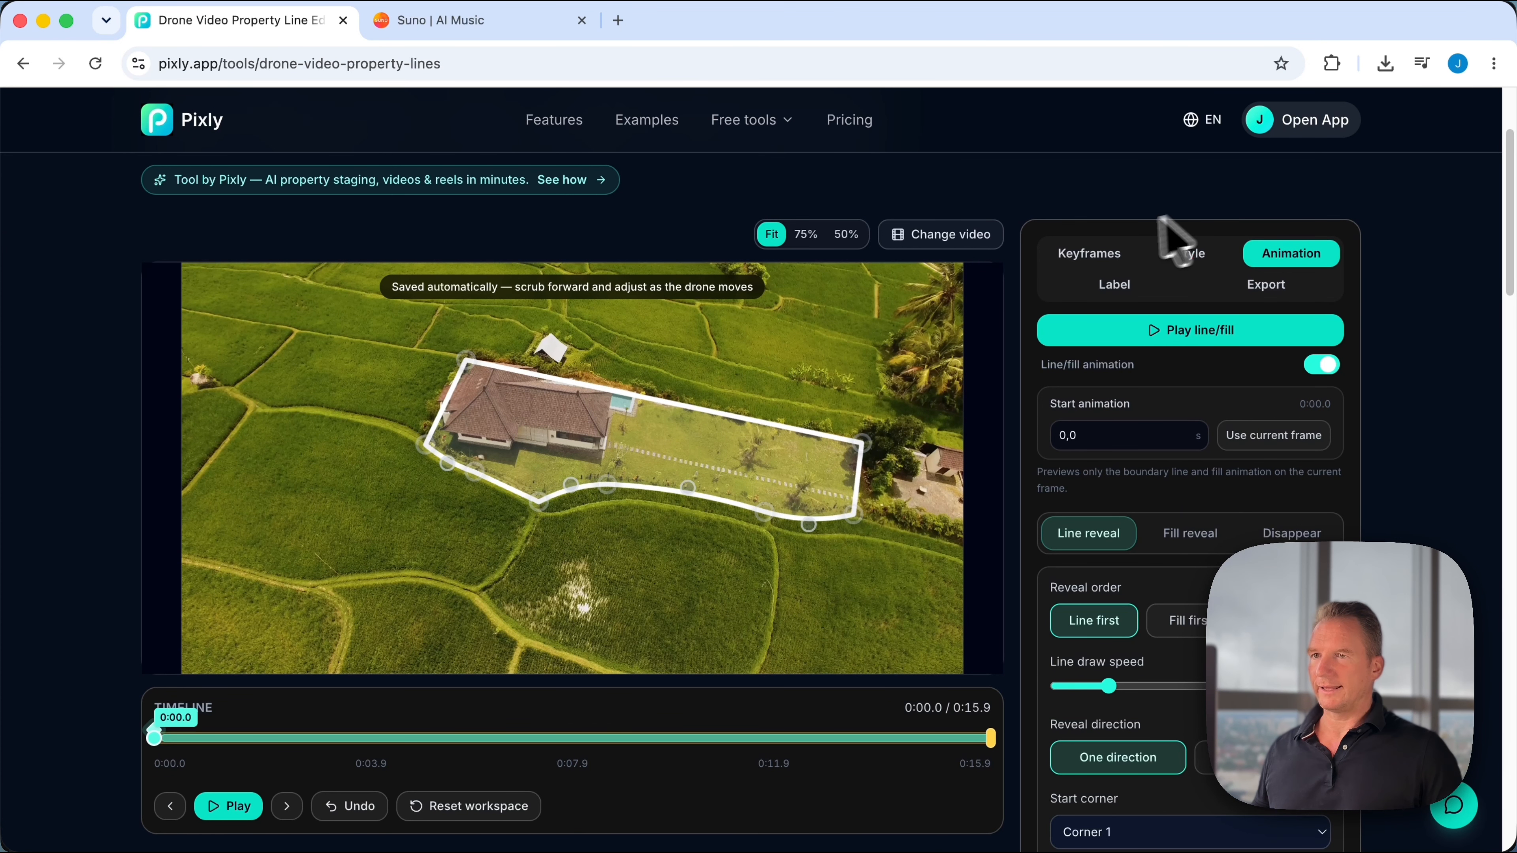
Enable the lot size callout label and move it onto the field below and left of the villa.
left_click(1113, 285)
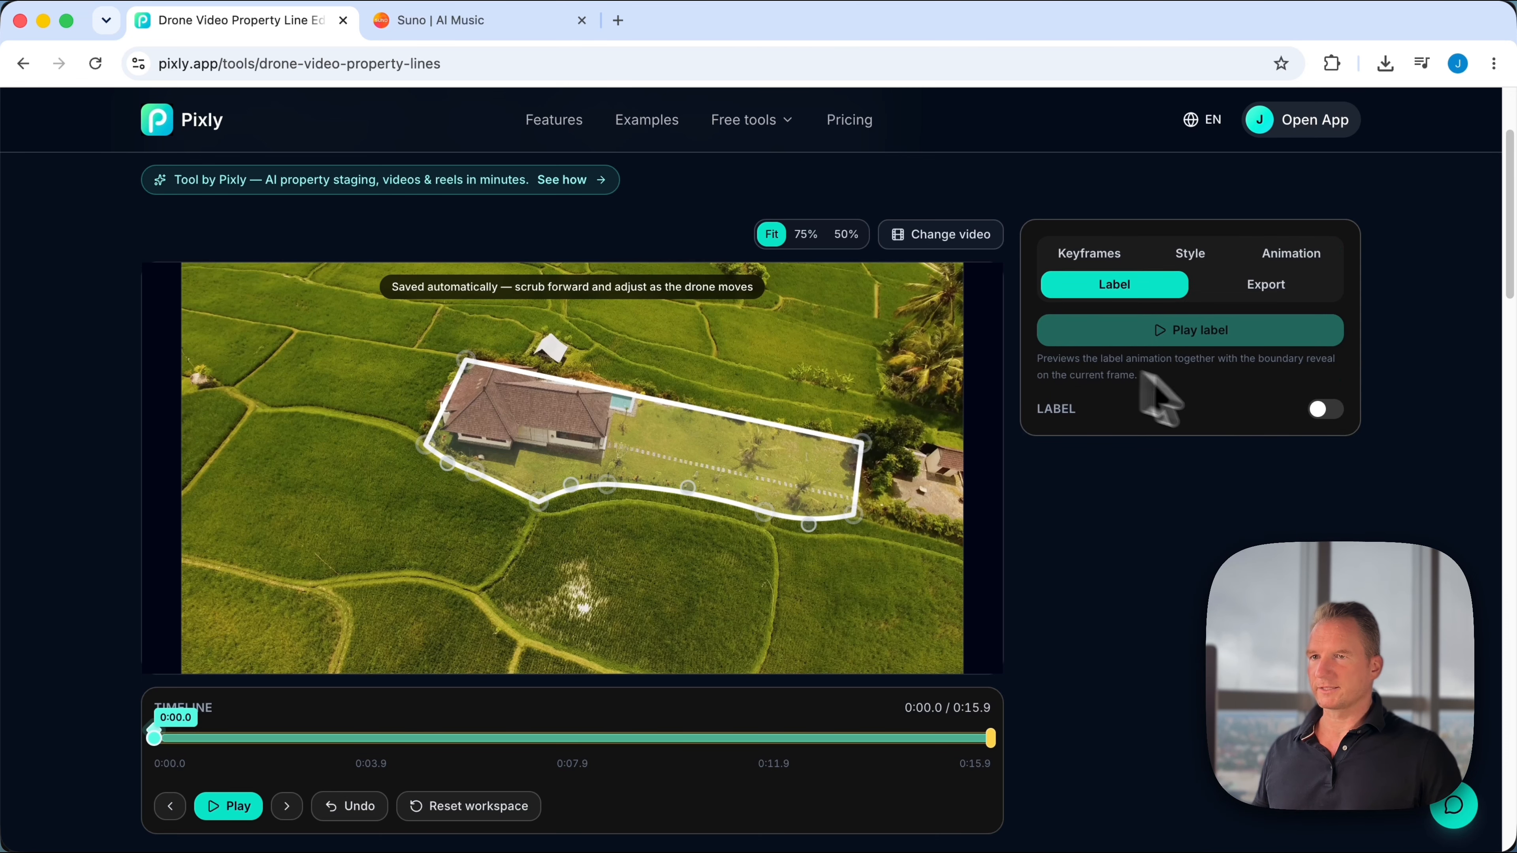
left_click(1327, 410)
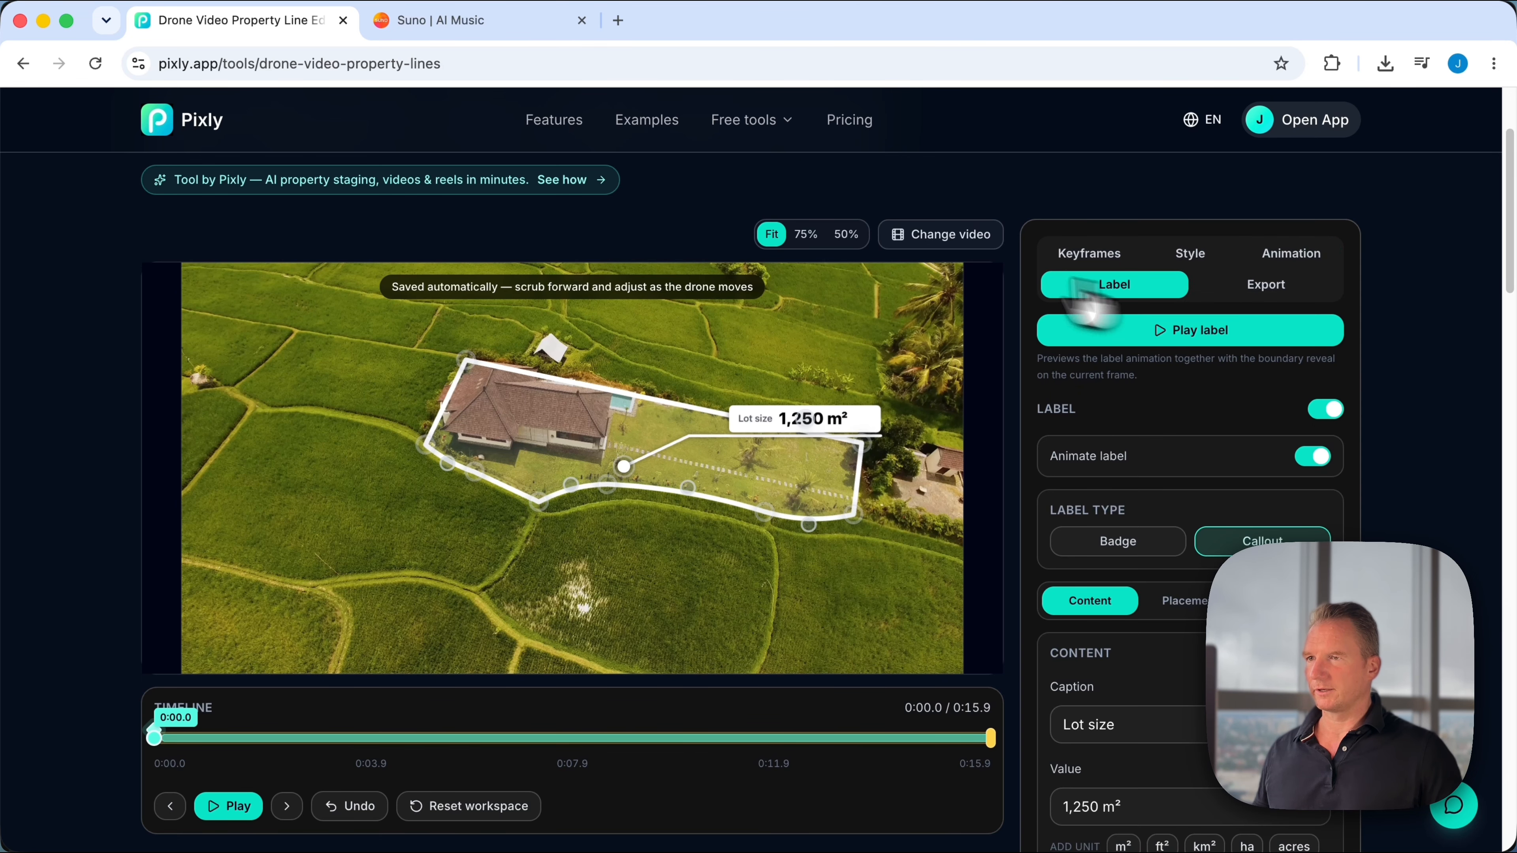
left_click_drag(783, 420, 406, 565)
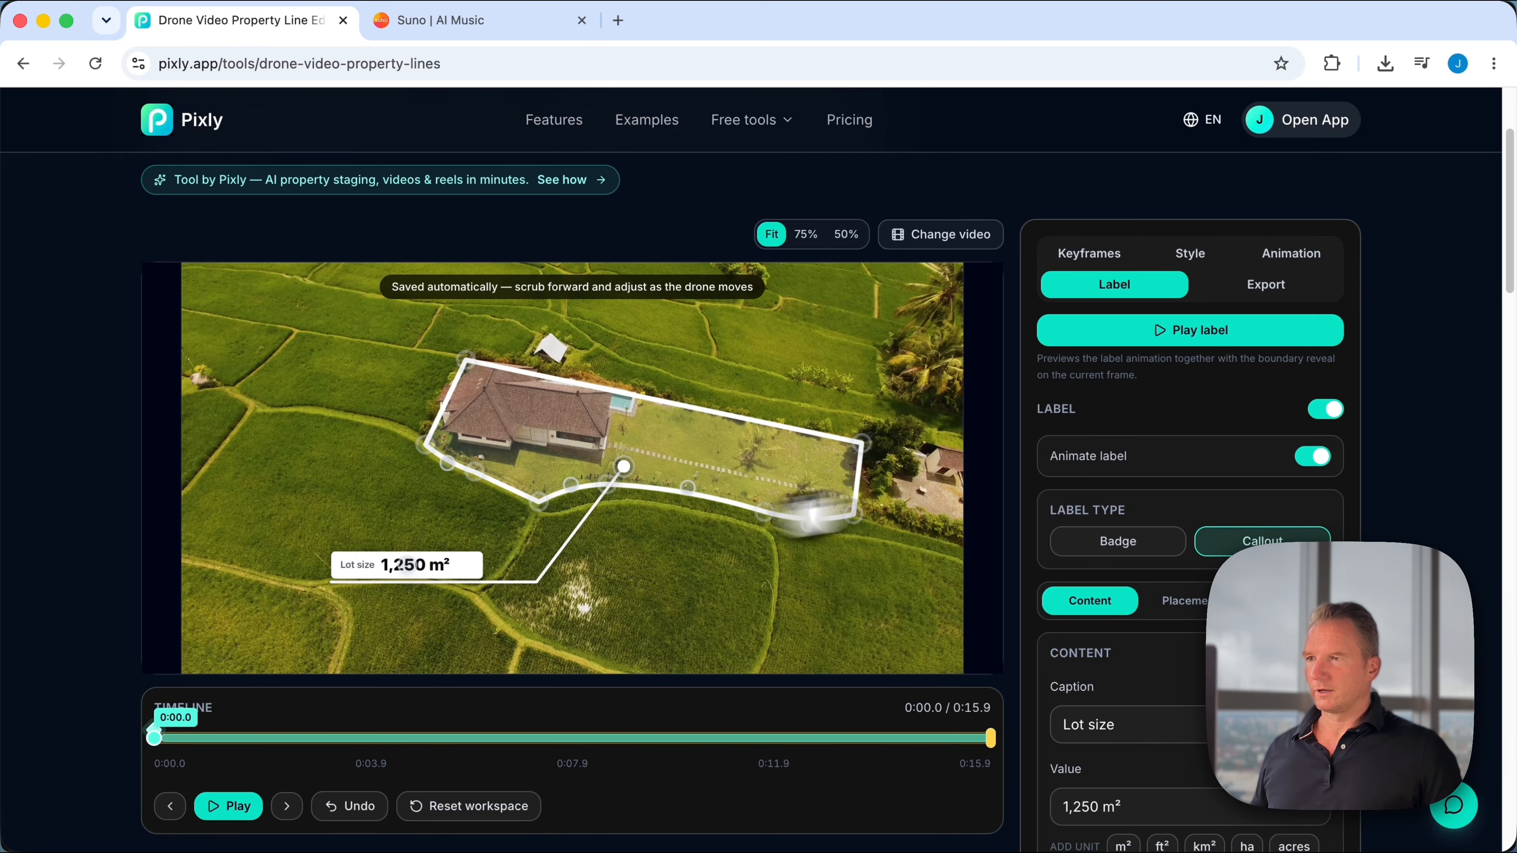
Review the callout label's appearance options and preview the label animation.
scroll(1253, 457, "down", 4)
left_click(1317, 412)
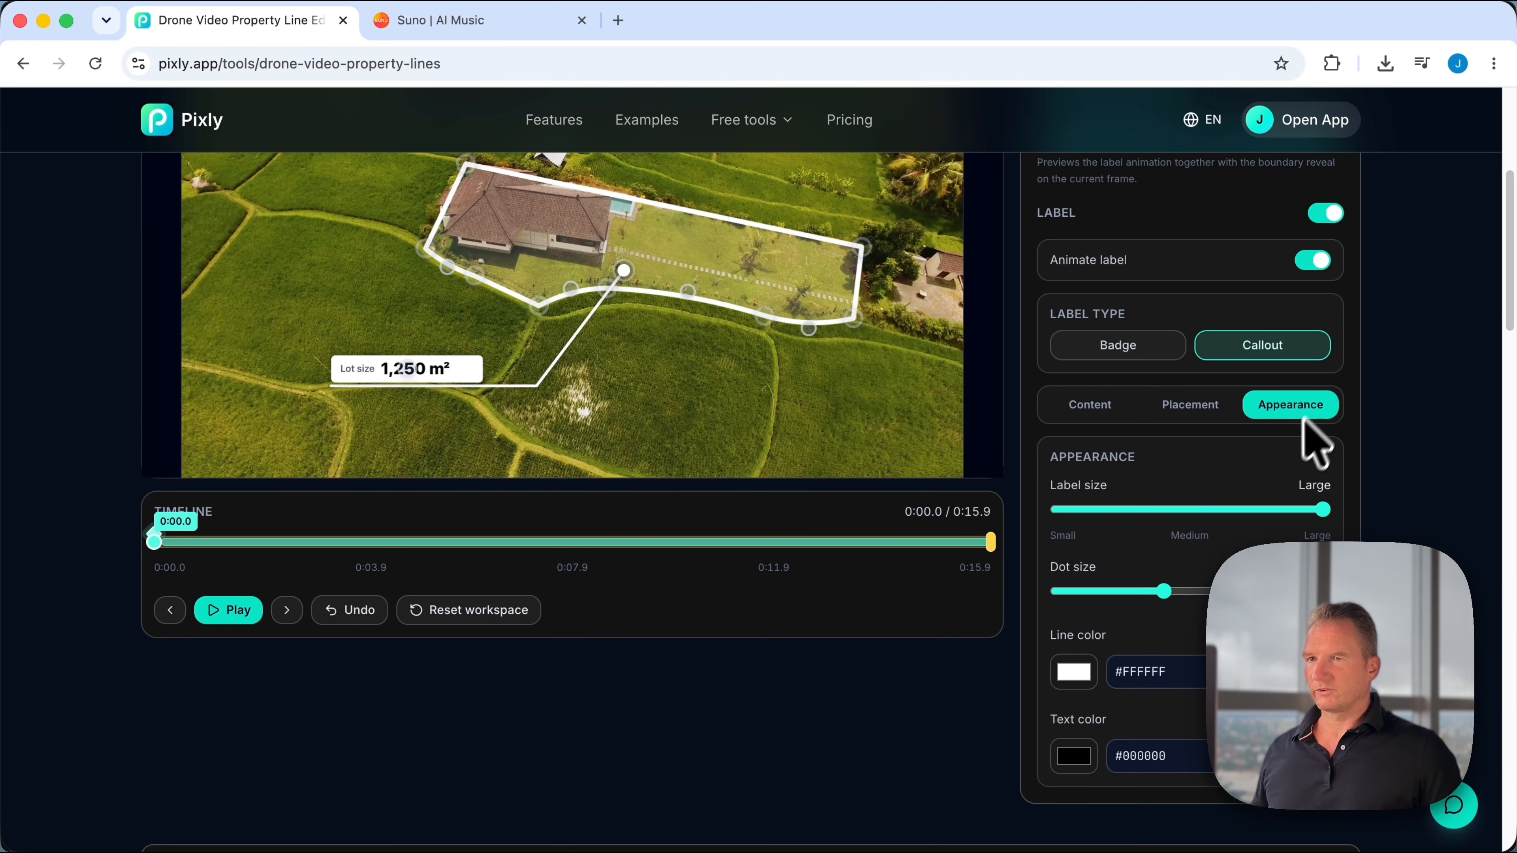
scroll(1159, 514, "down", 1)
scroll(1236, 434, "up", 5)
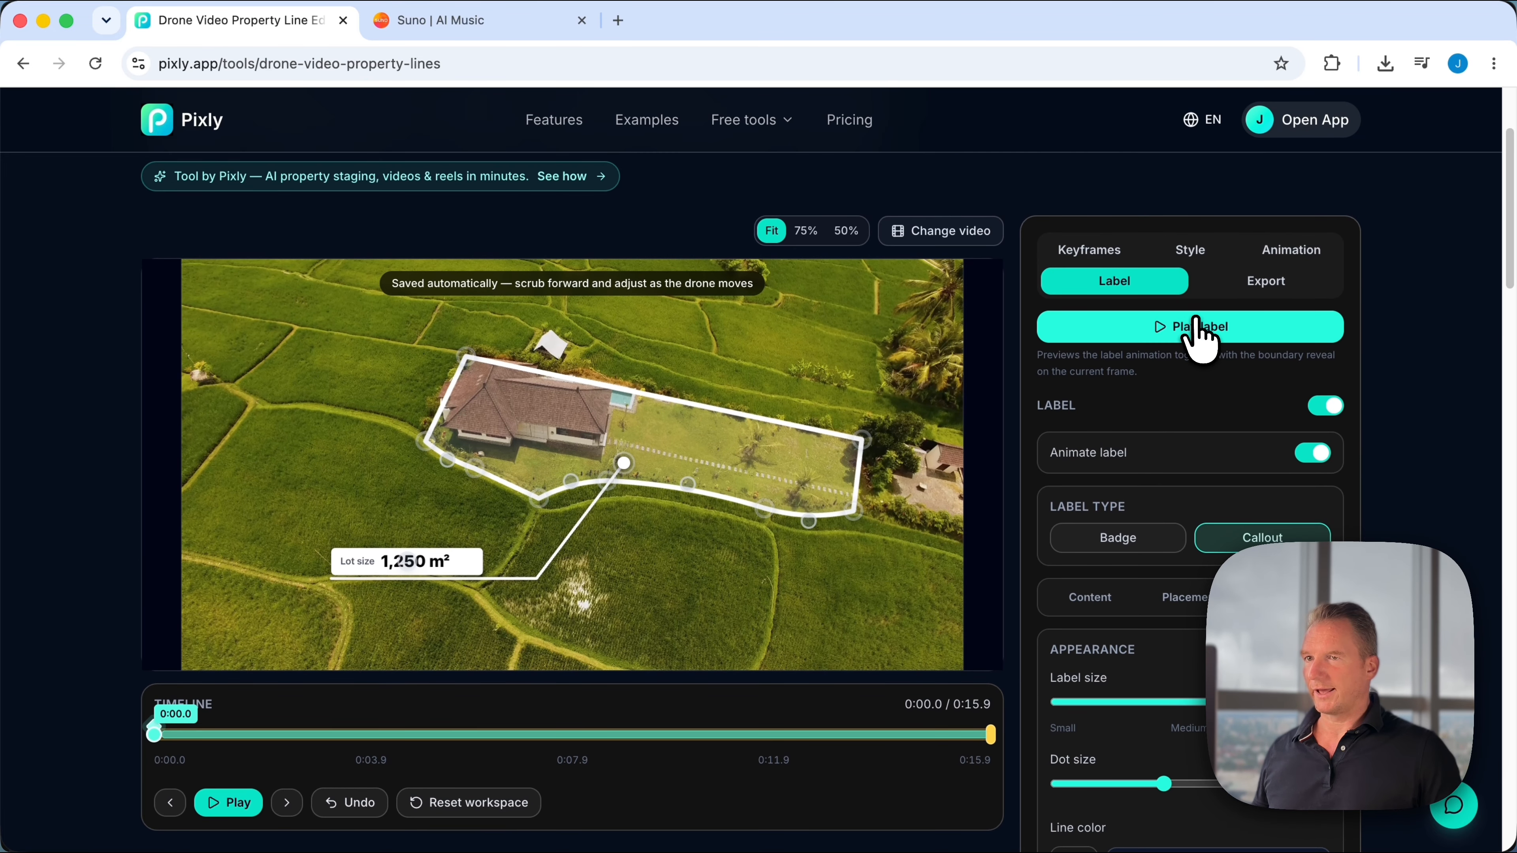
left_click(1194, 323)
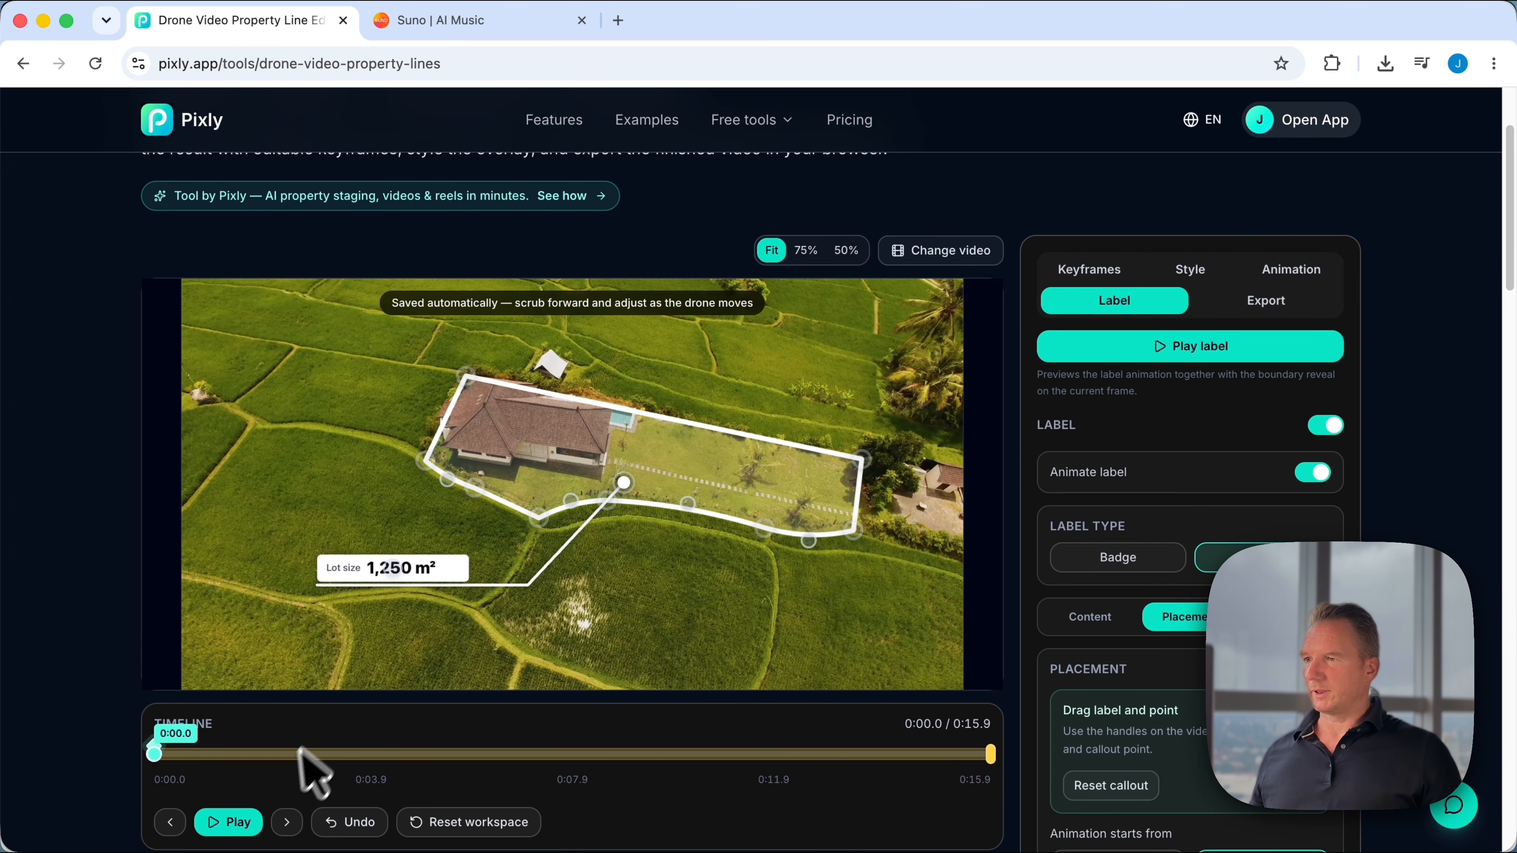
Play the untracked video to check the boundary against the moving footage, and return the playhead to 0:00.0.
left_click(234, 824)
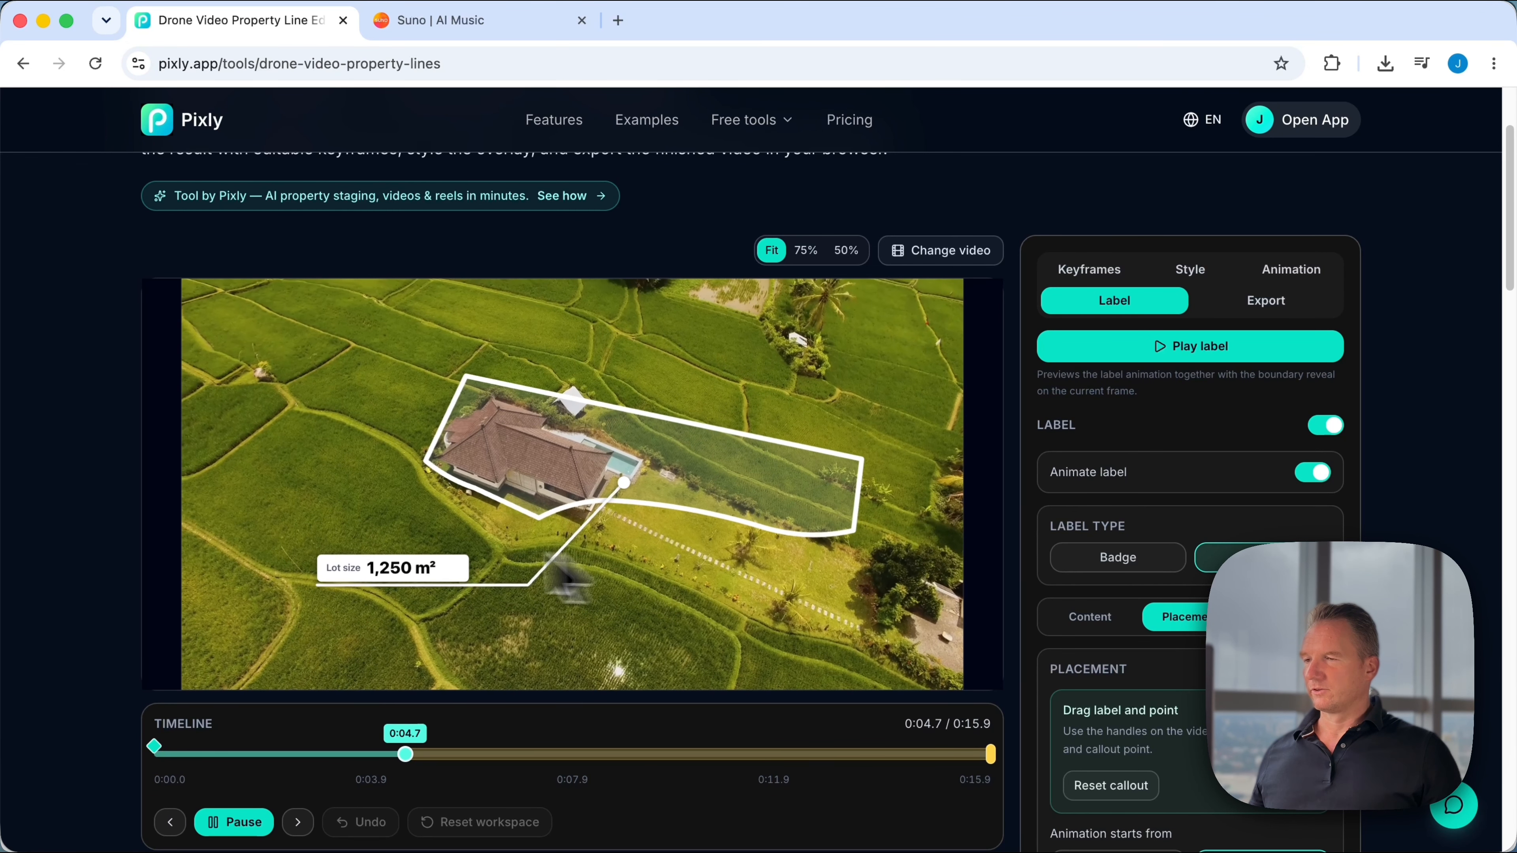
left_click(236, 824)
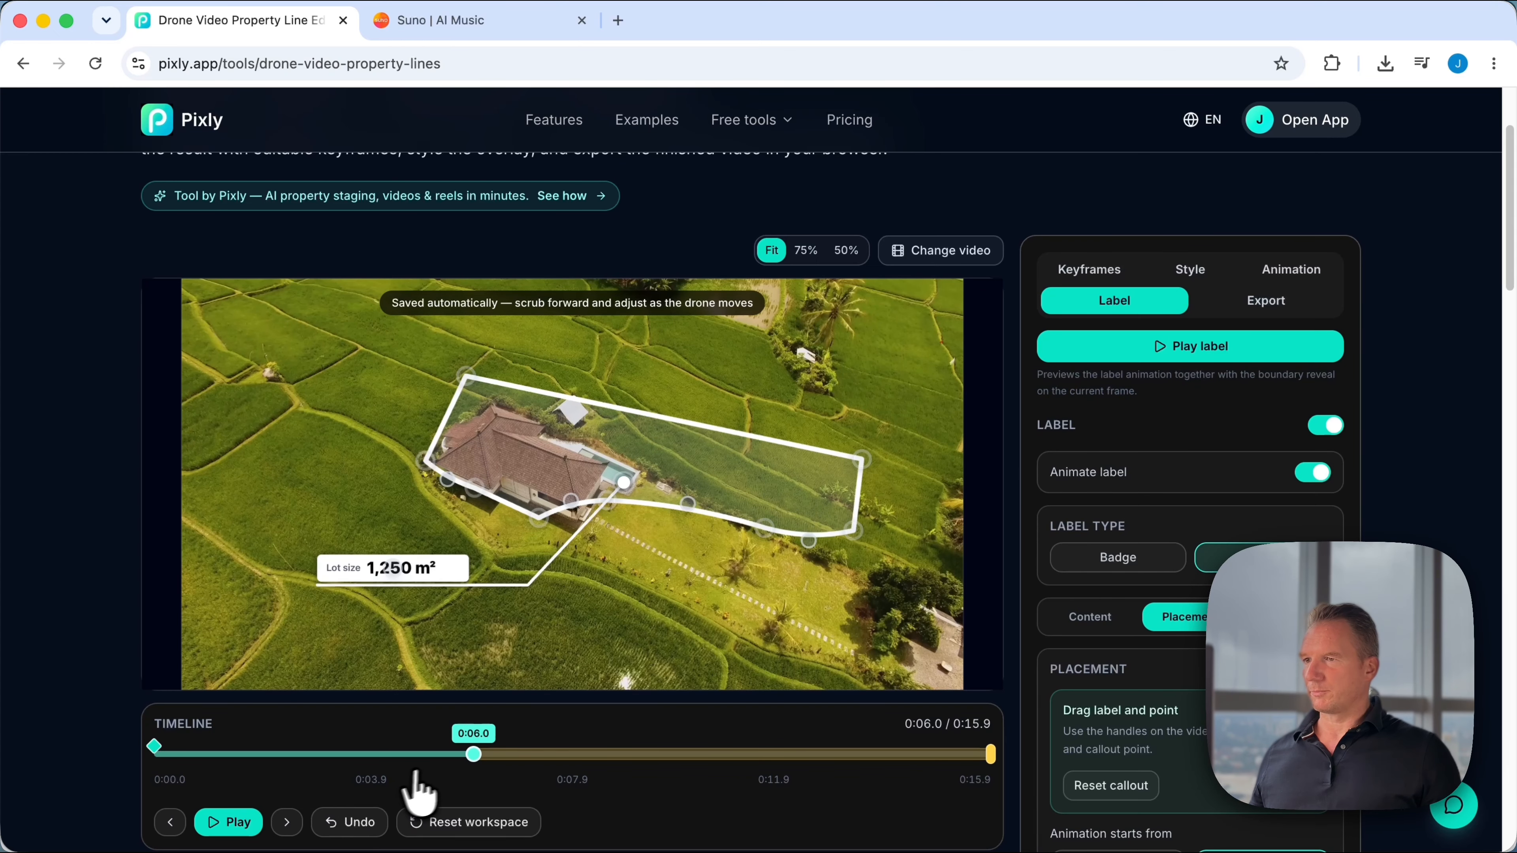
left_click_drag(463, 752, 150, 768)
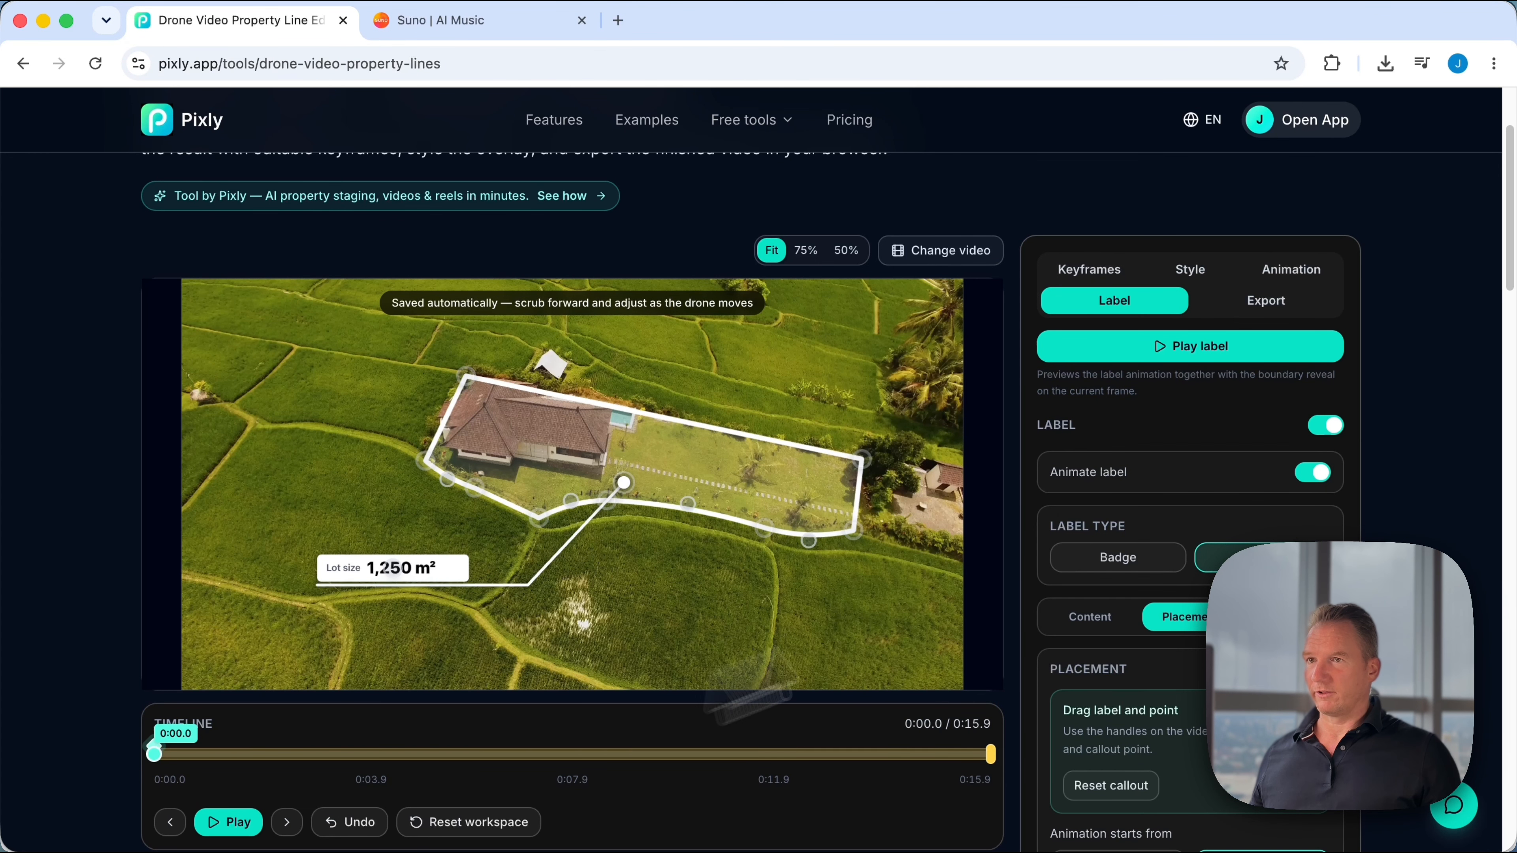
Track the boundary from the keyframe at 0:00.0 and play the tracked video up to about 0:05.4.
left_click(1105, 276)
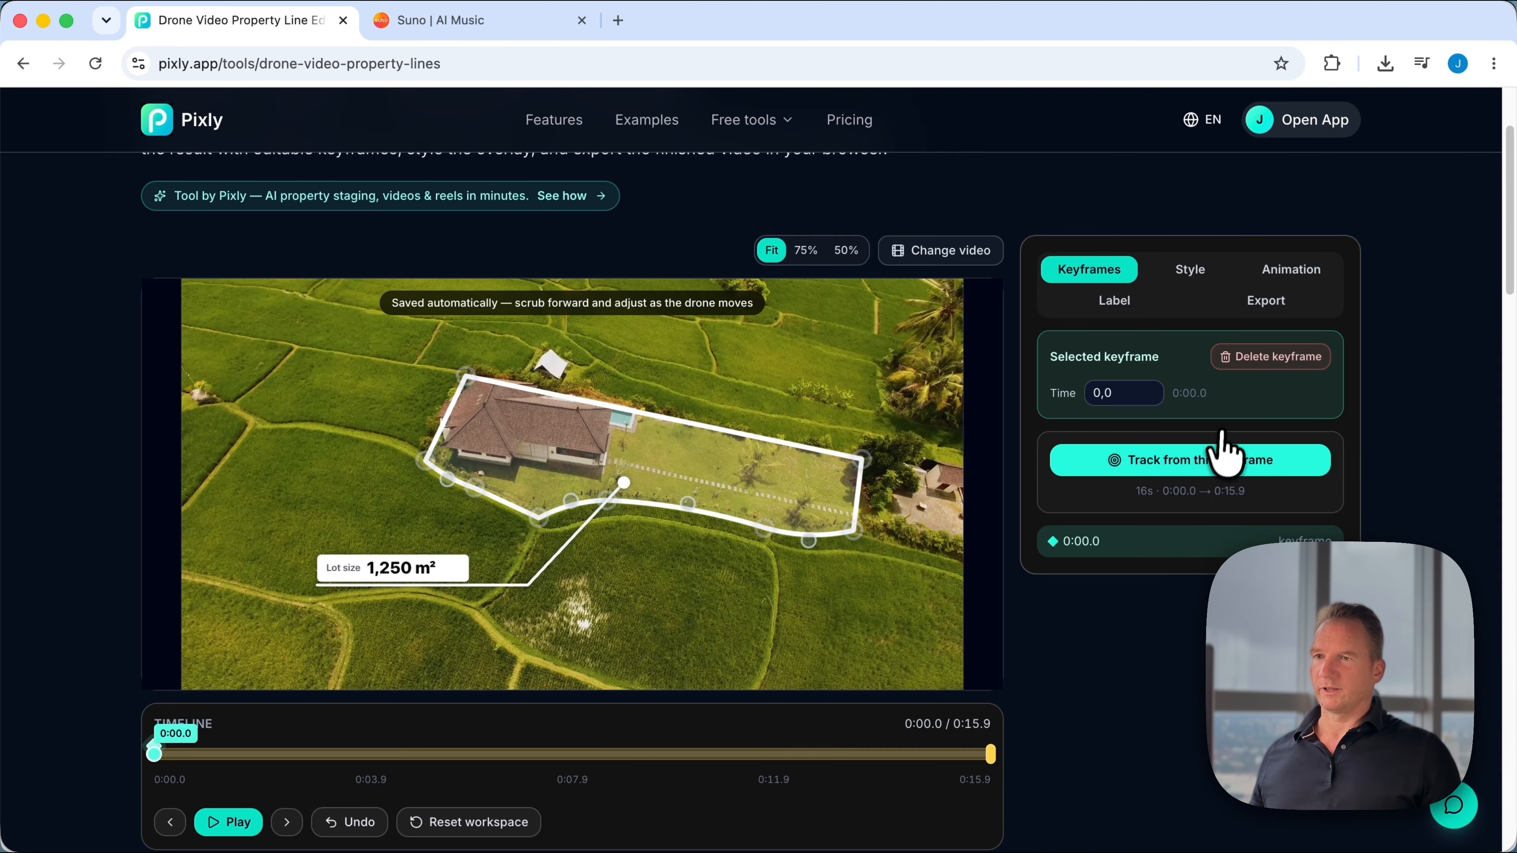
left_click(1188, 466)
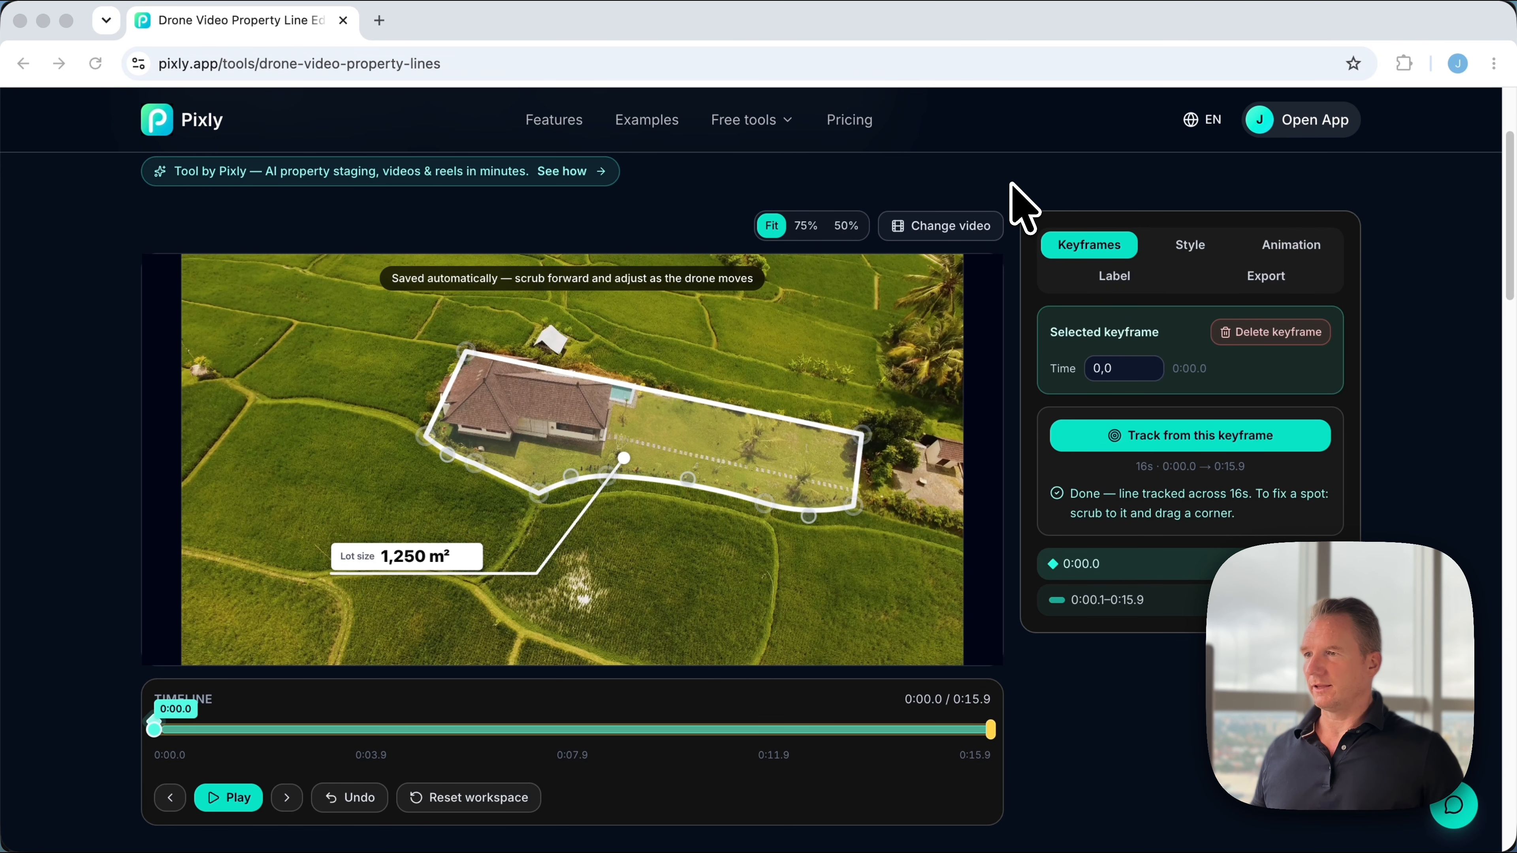
left_click(230, 801)
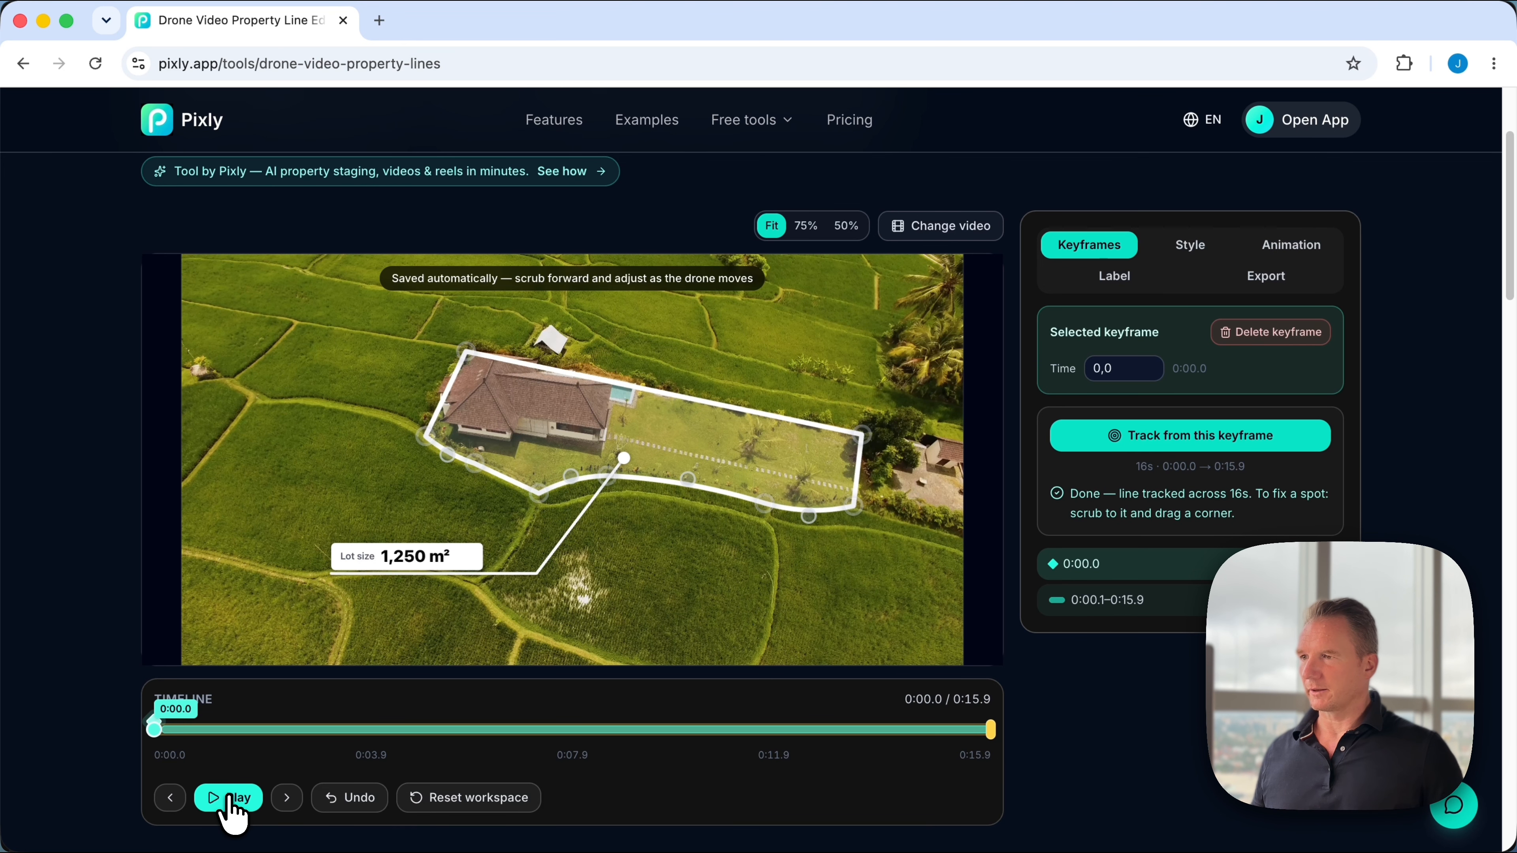
left_click(230, 799)
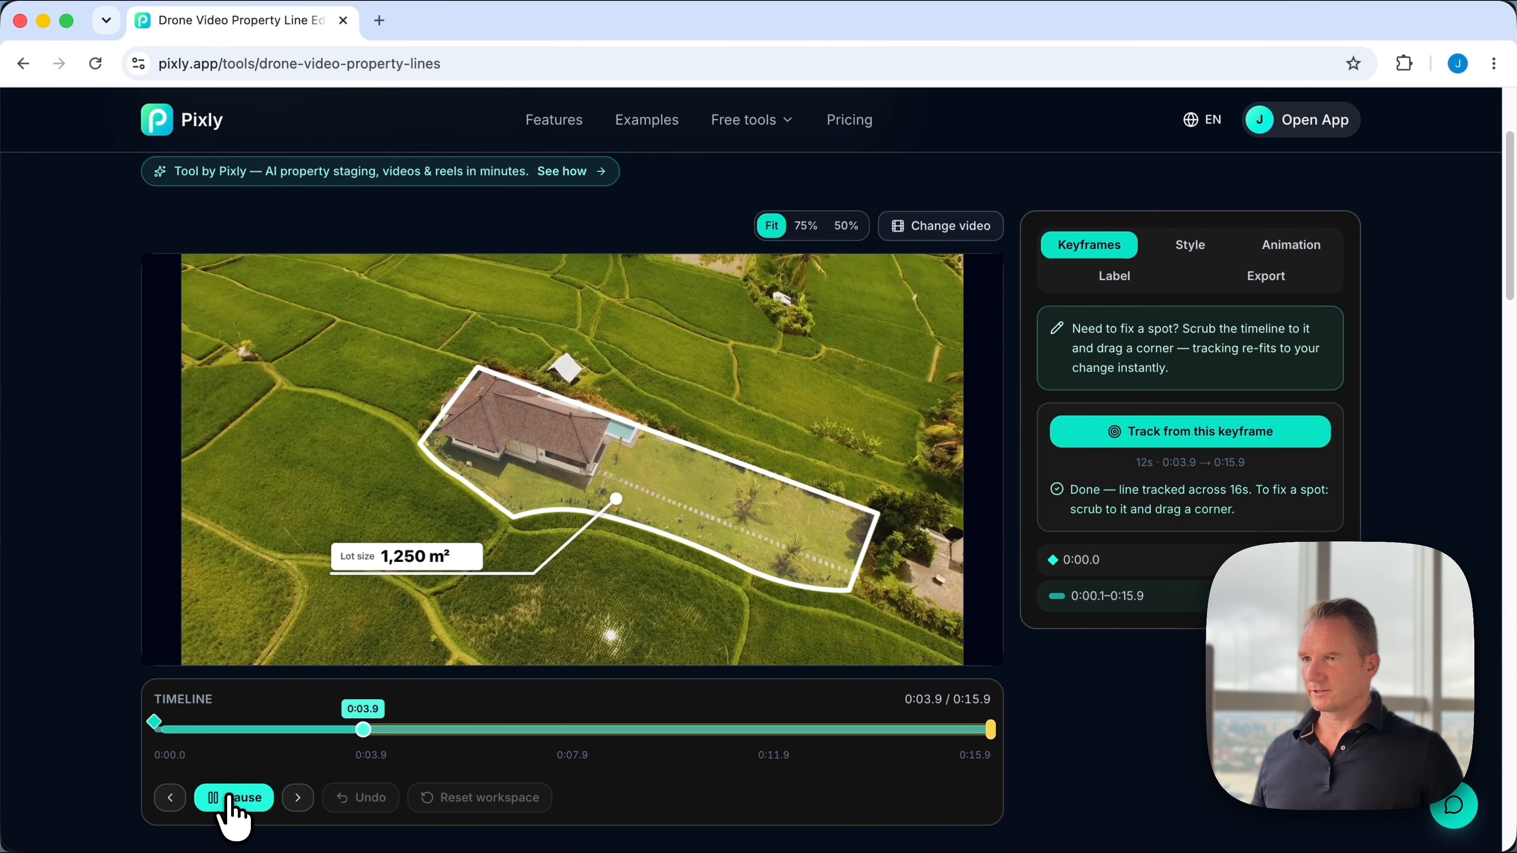
left_click(230, 800)
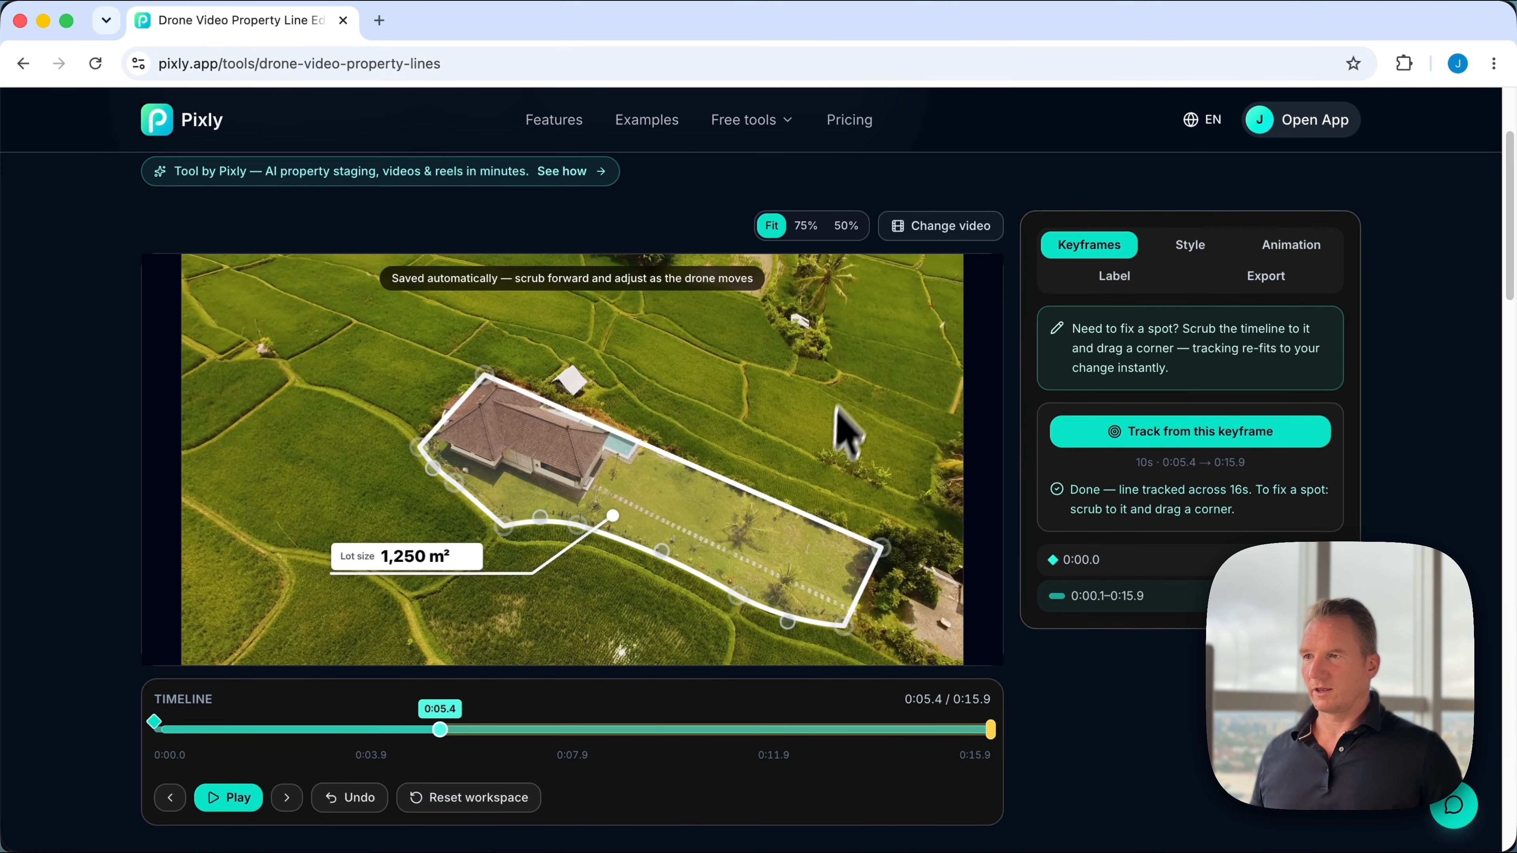
Turn on the Disappear later fade-out for the boundary's line and fill, and return to the keyframe settings.
left_click(1285, 250)
scroll(1182, 475, "down", 2)
scroll(1181, 485, "up", 1)
scroll(1296, 472, "down", 3)
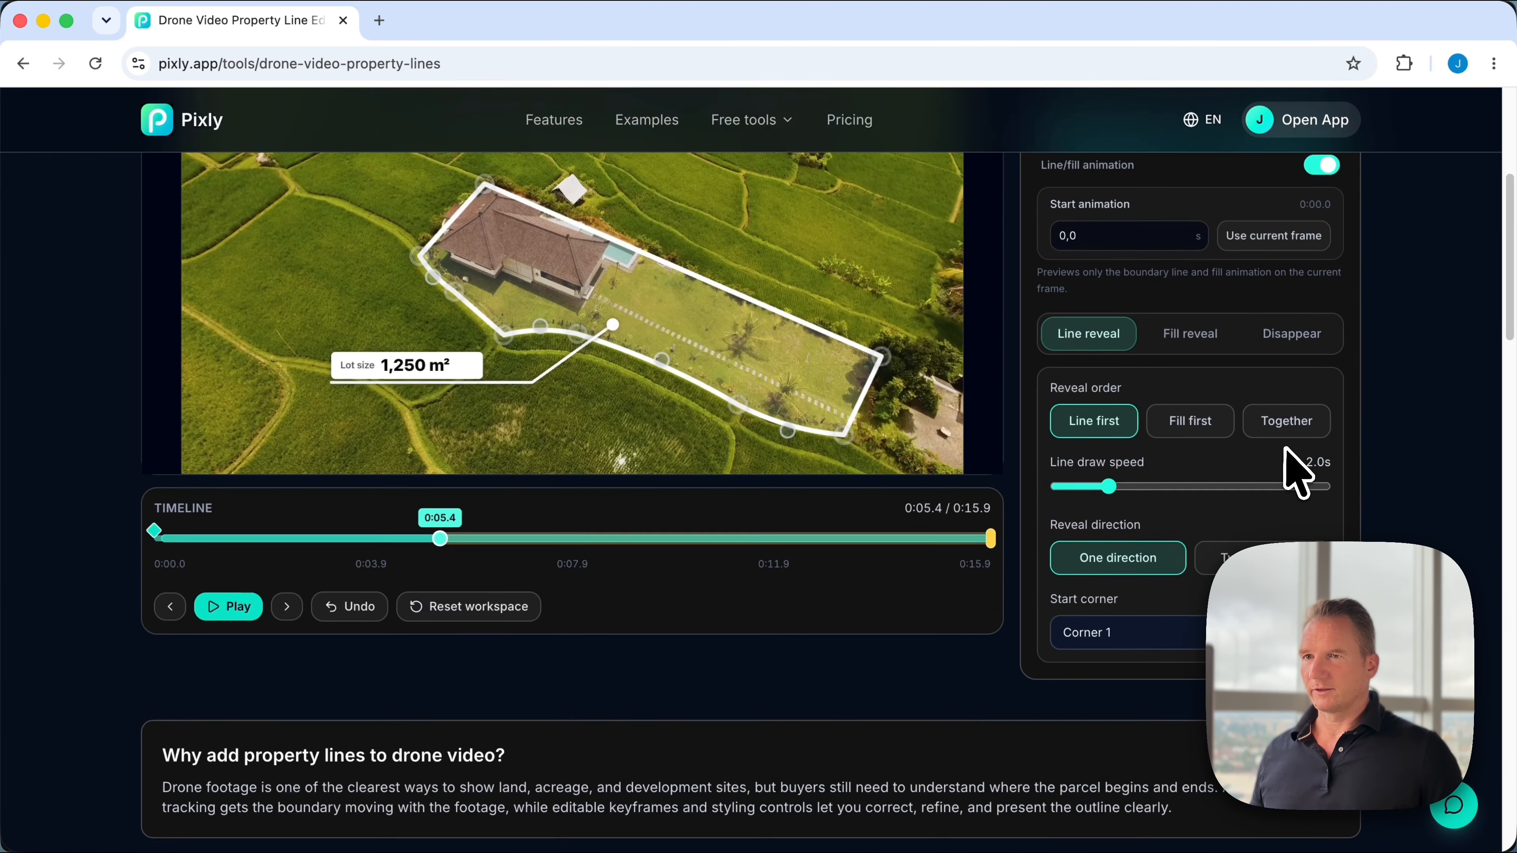
scroll(1290, 418, "down", 1)
left_click(1291, 293)
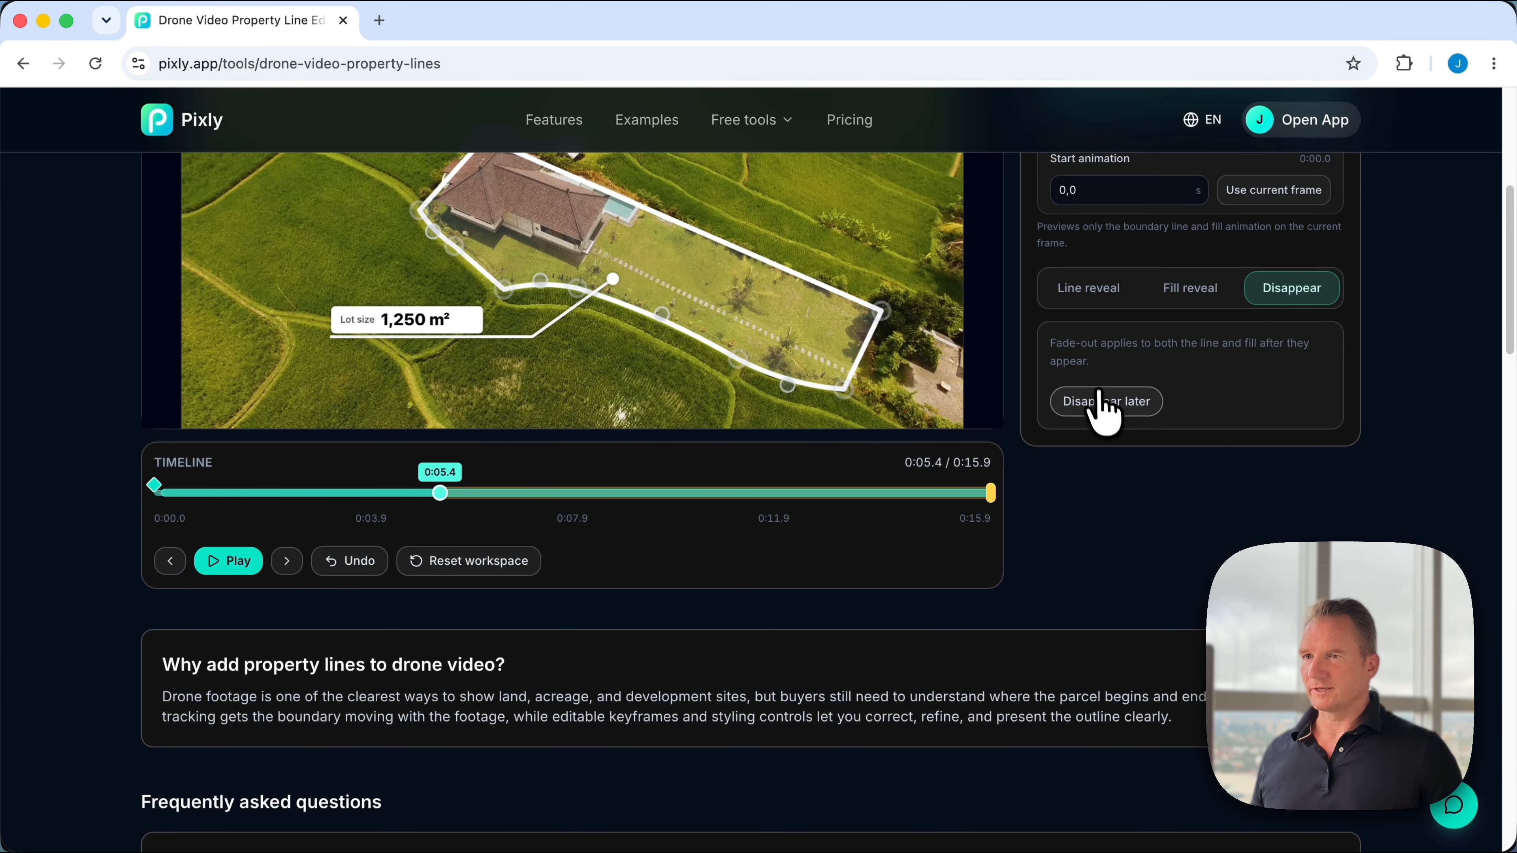
left_click(1105, 402)
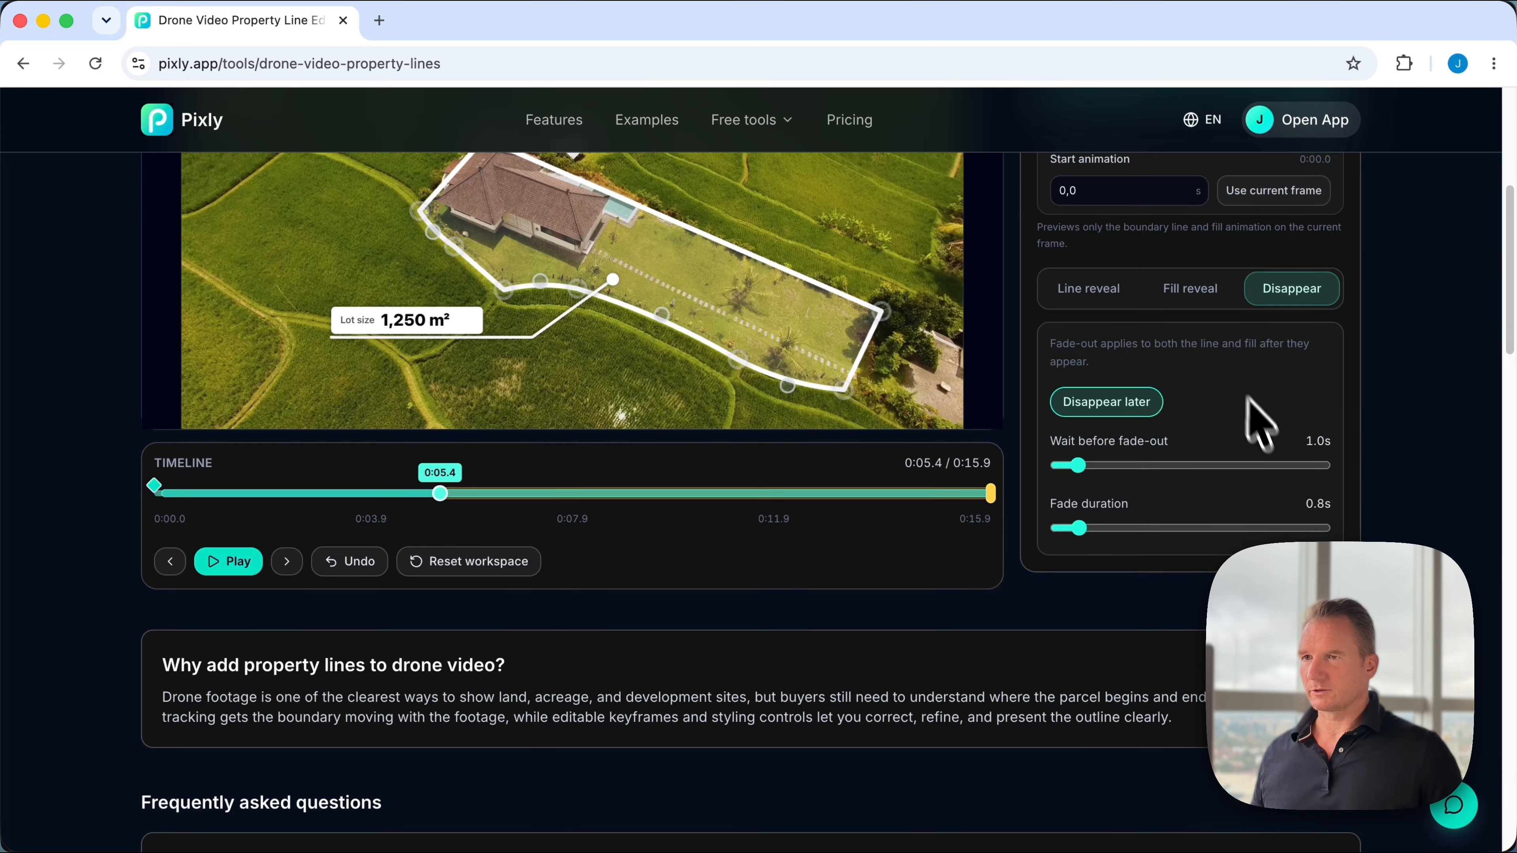
scroll(1218, 418, "up", 2)
scroll(1188, 430, "up", 2)
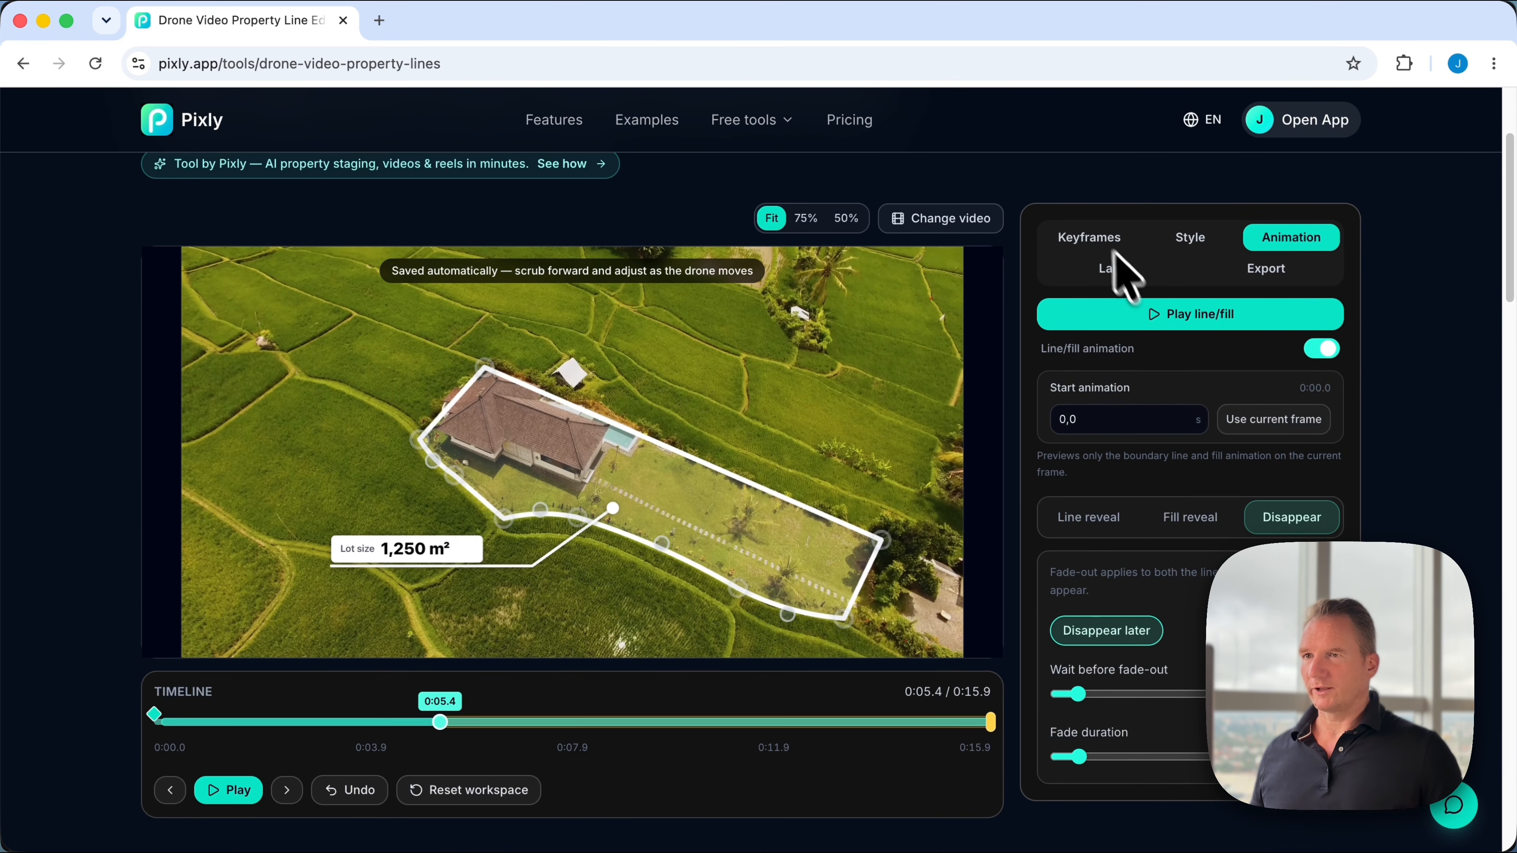
left_click(1090, 239)
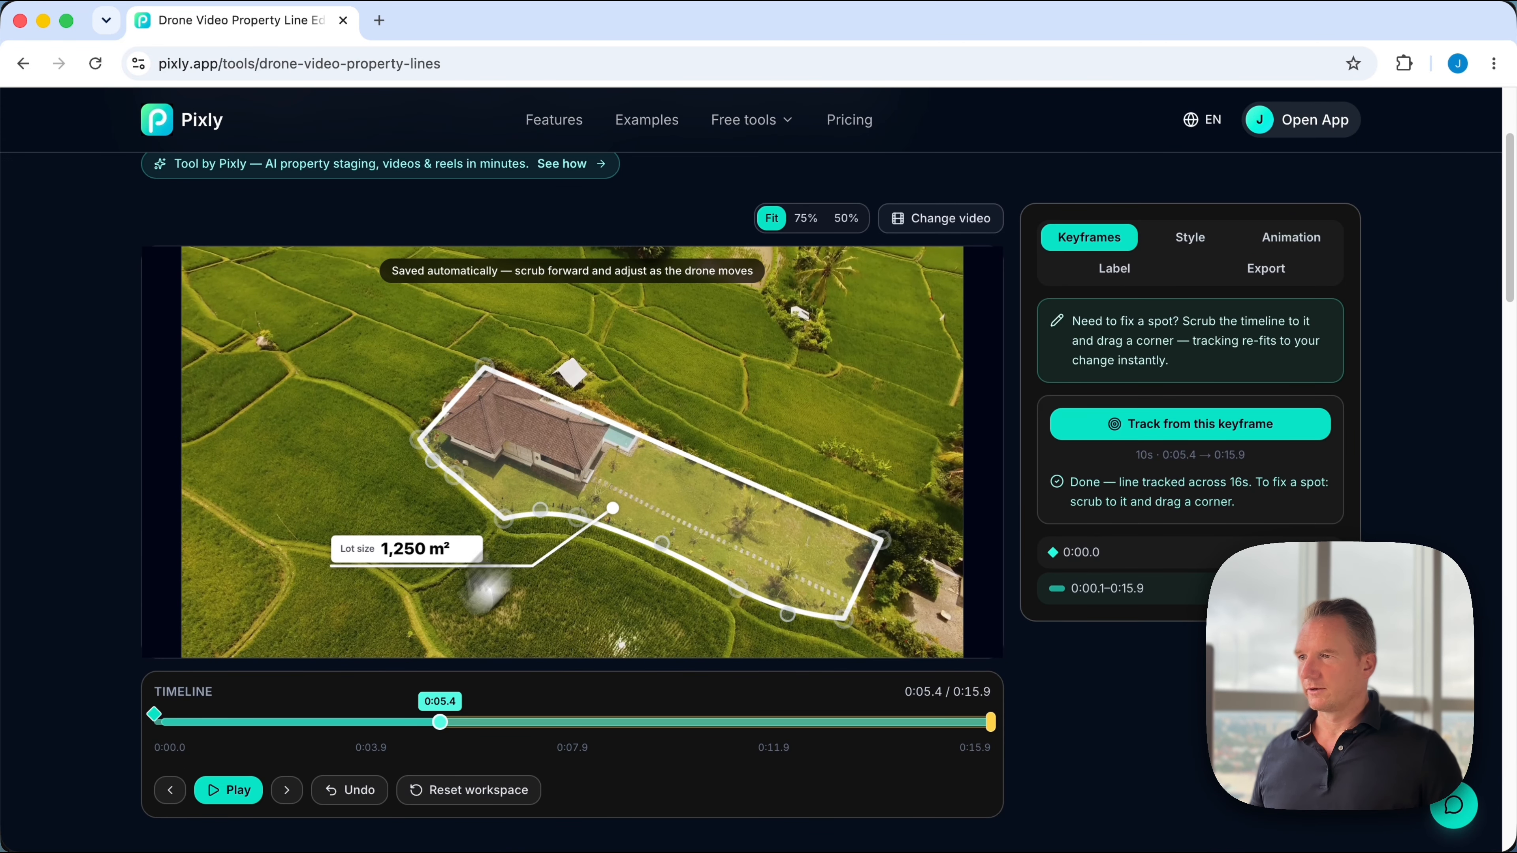
Play the tracked video from 0:00.0 to about 0:06.7 to check the boundary and label's fade-out.
left_click(227, 794)
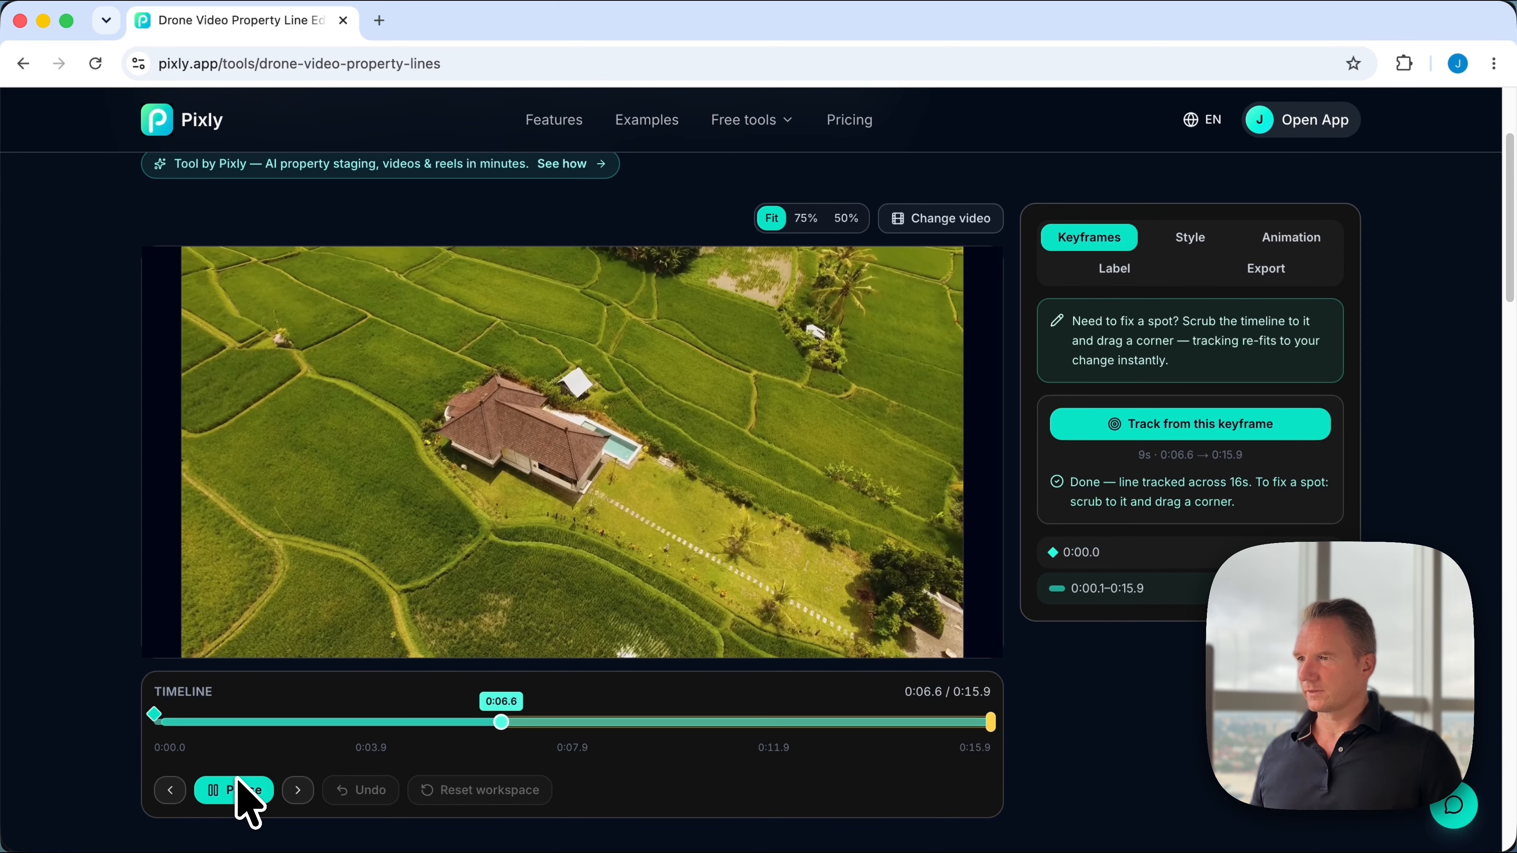
left_click(155, 715)
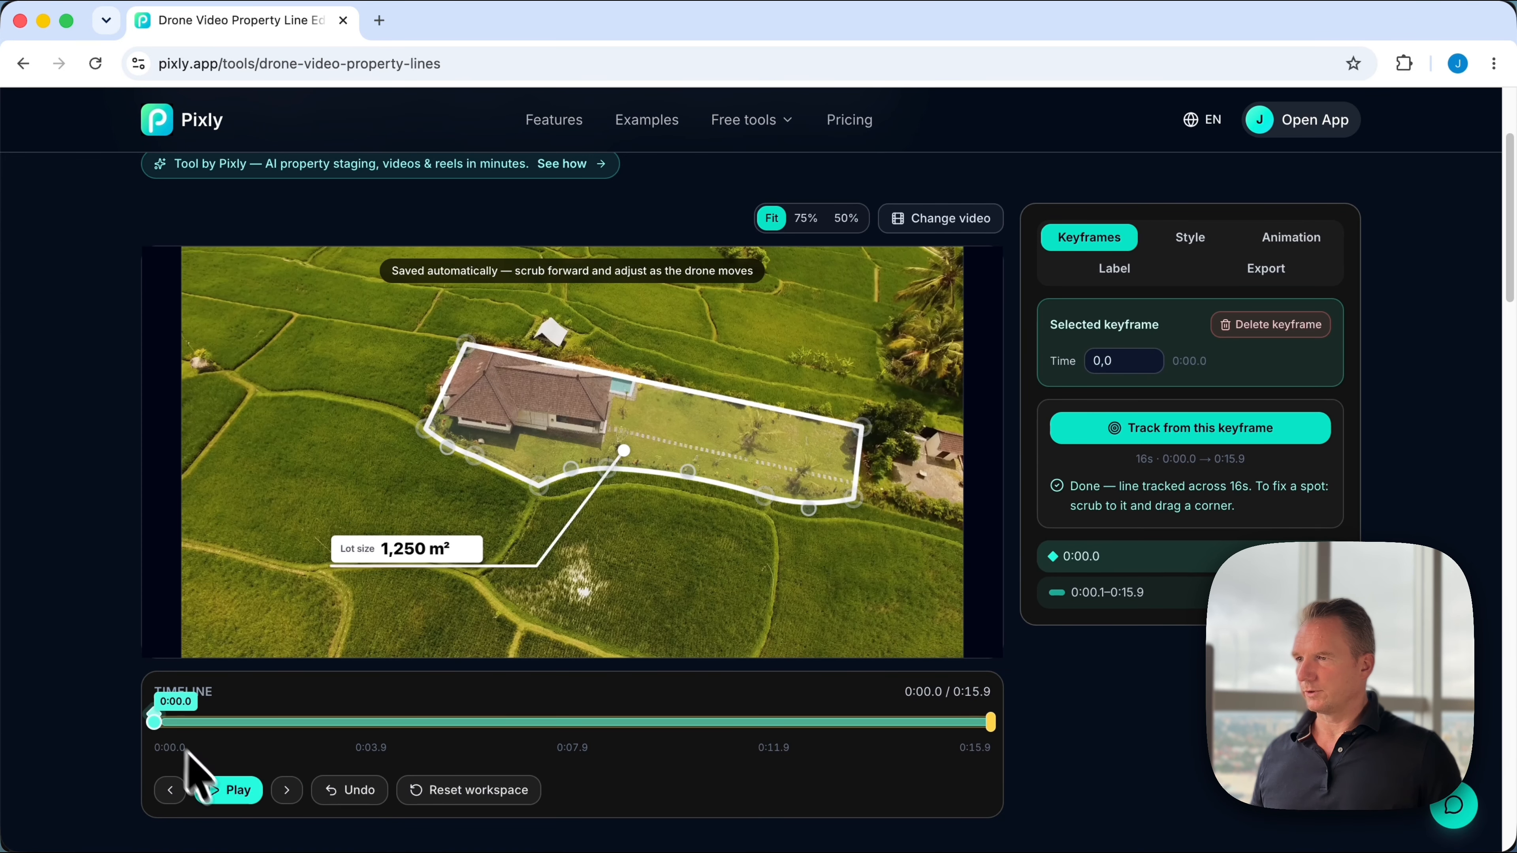
left_click(225, 790)
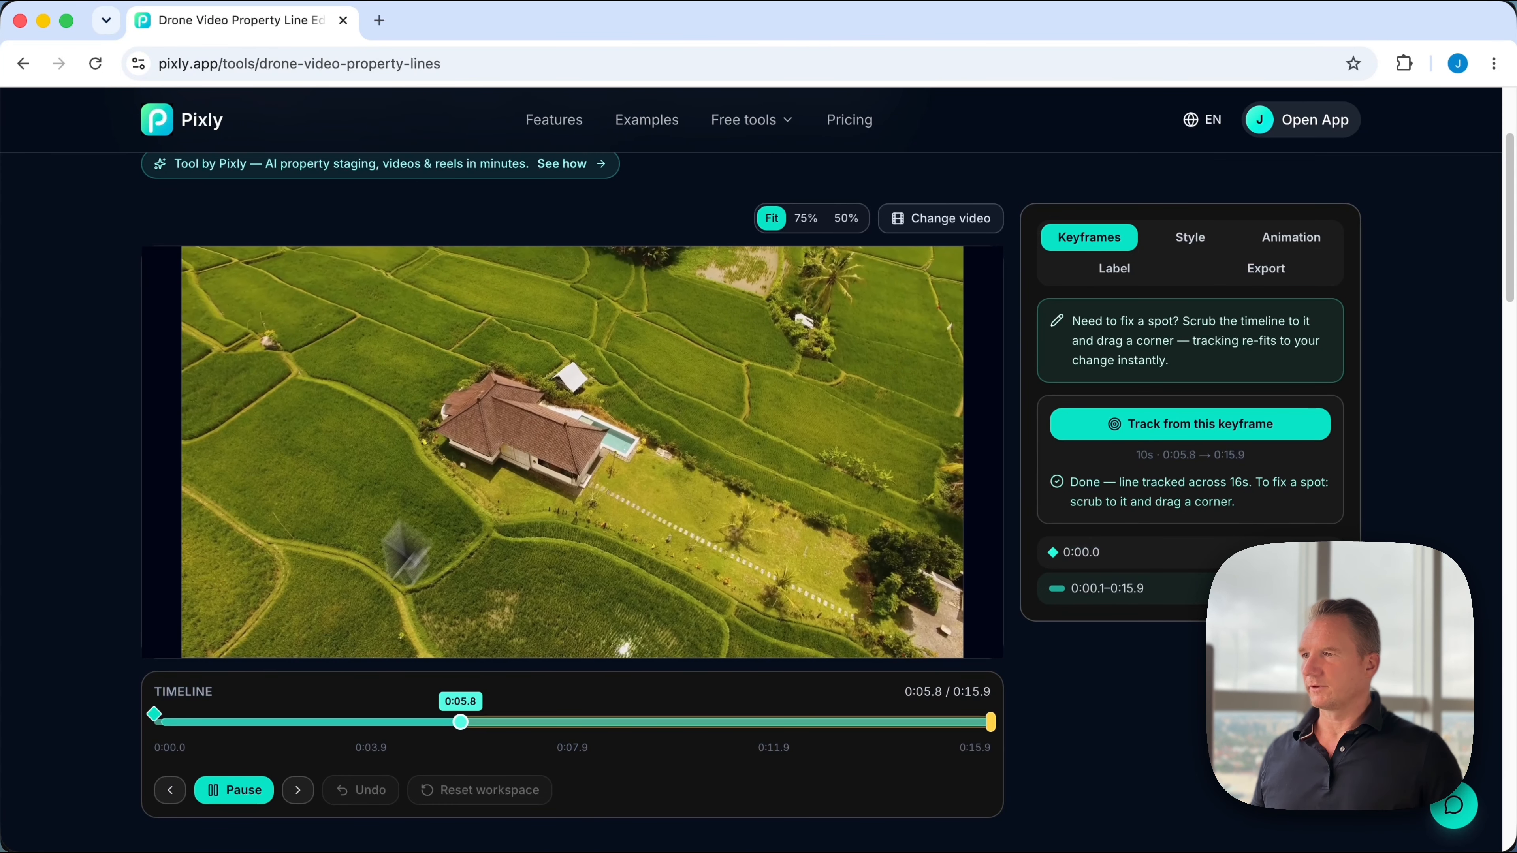
left_click(239, 790)
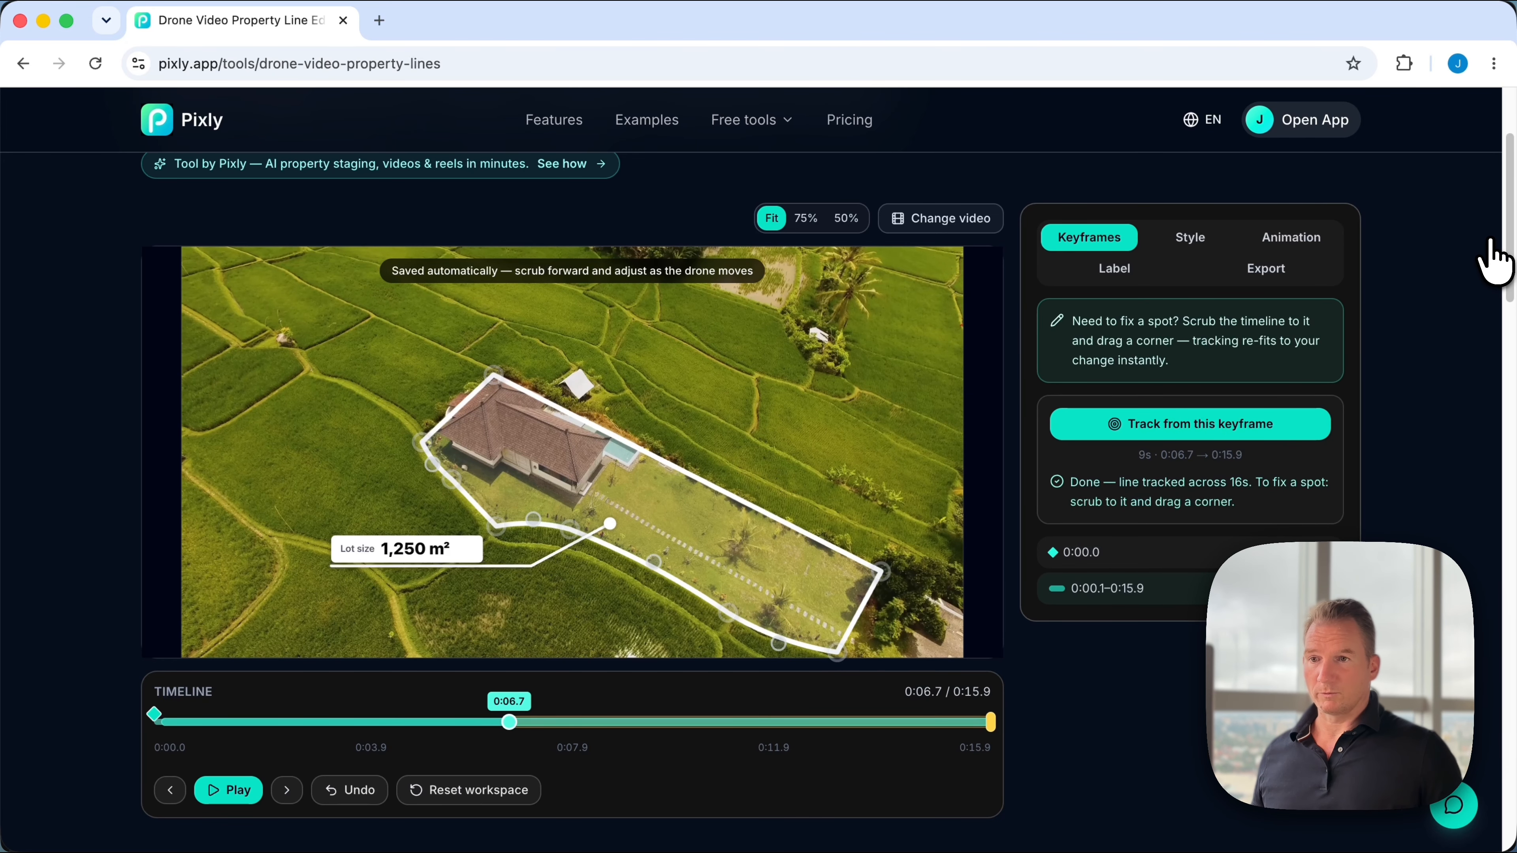
Set the export range's end time to 7 seconds and export the final video.
left_click(1281, 276)
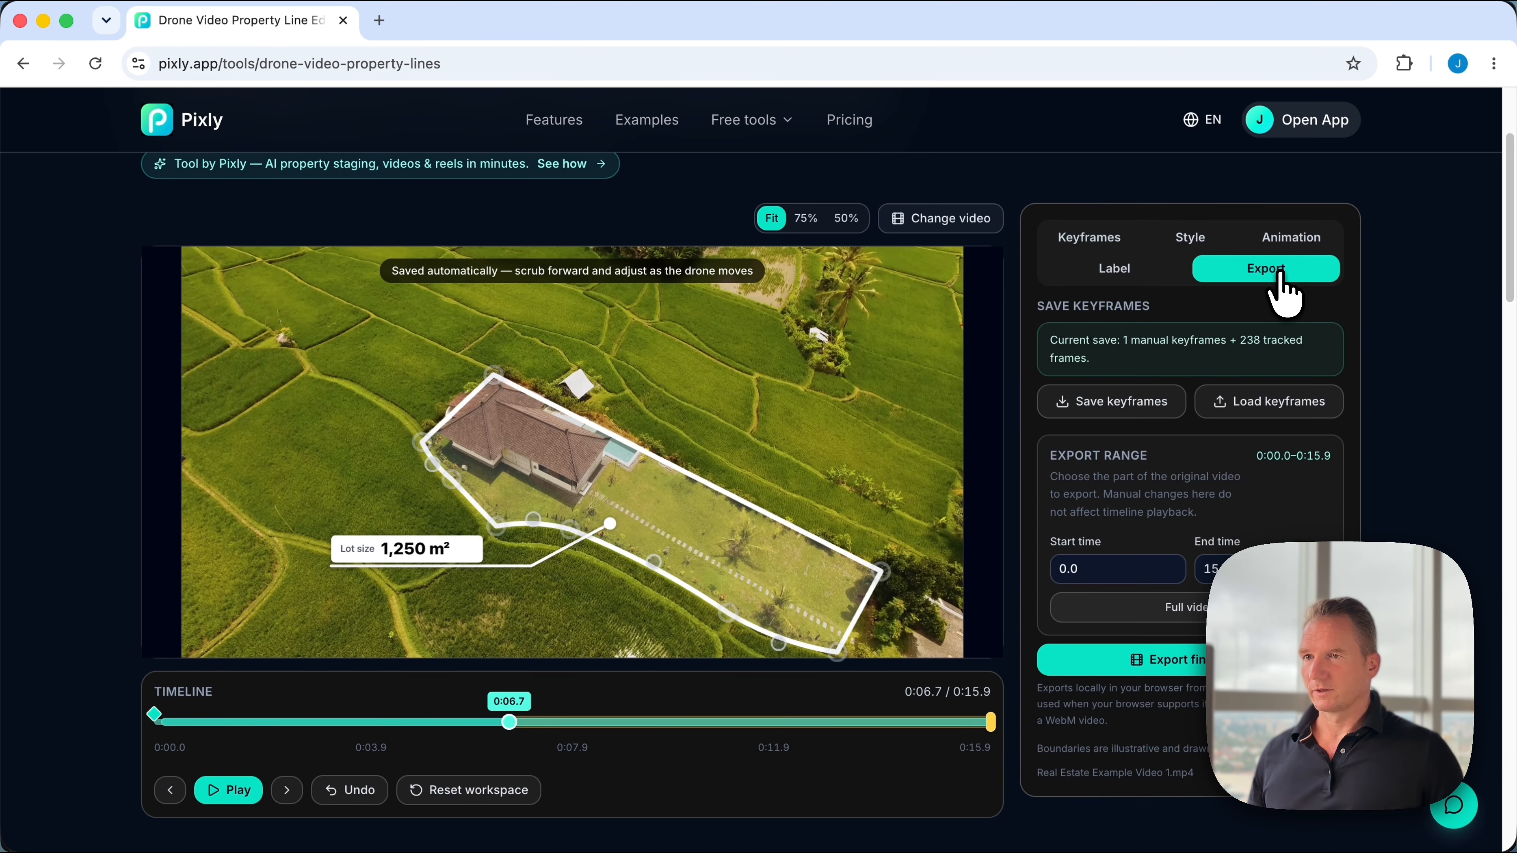
scroll(1221, 442, "down", 2)
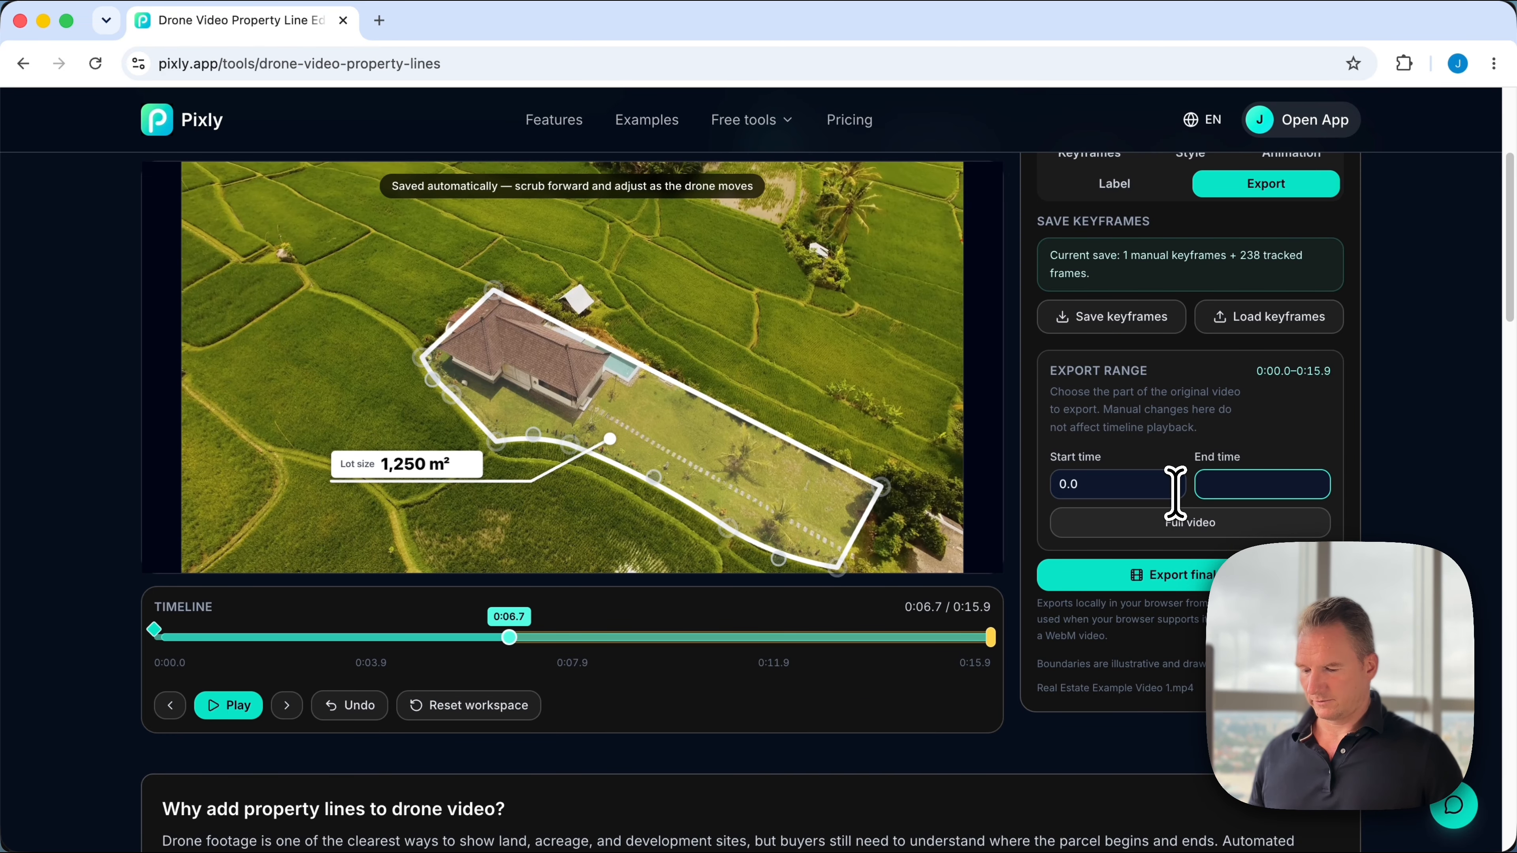
left_click(1155, 571)
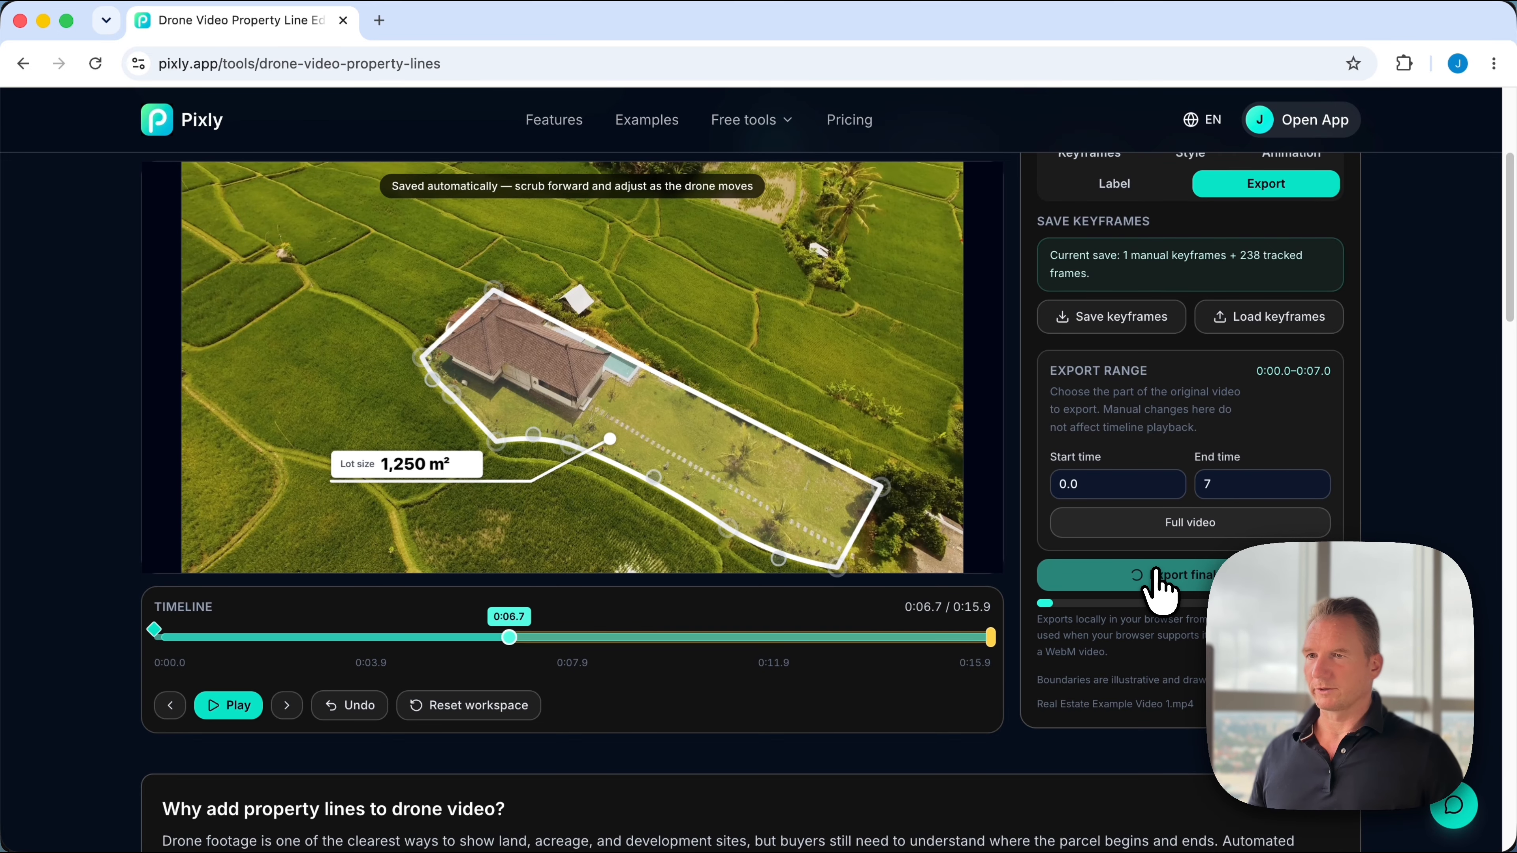
scroll(1155, 571, "down", 1)
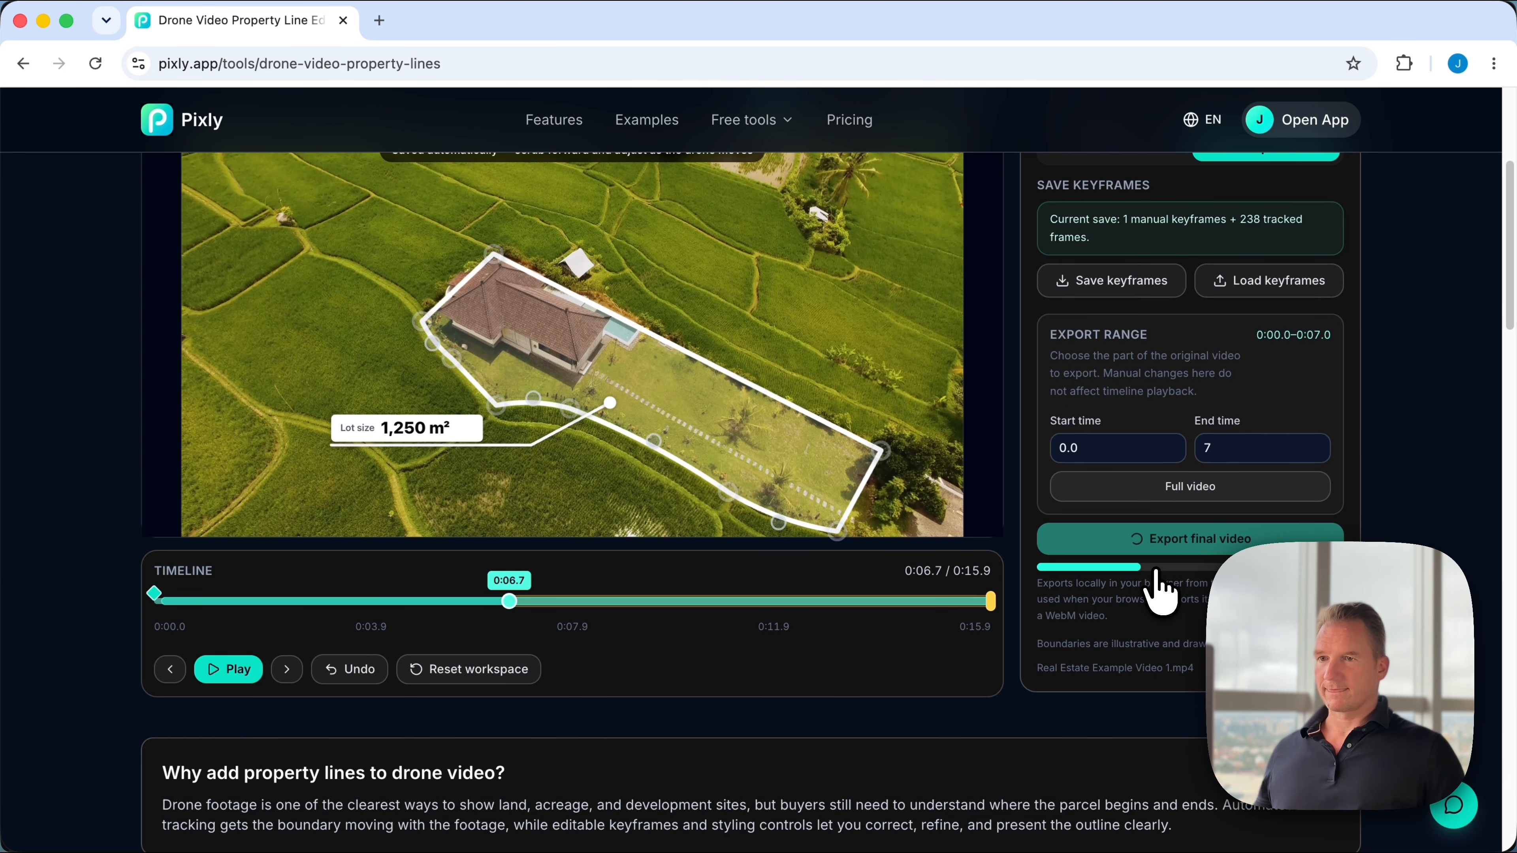